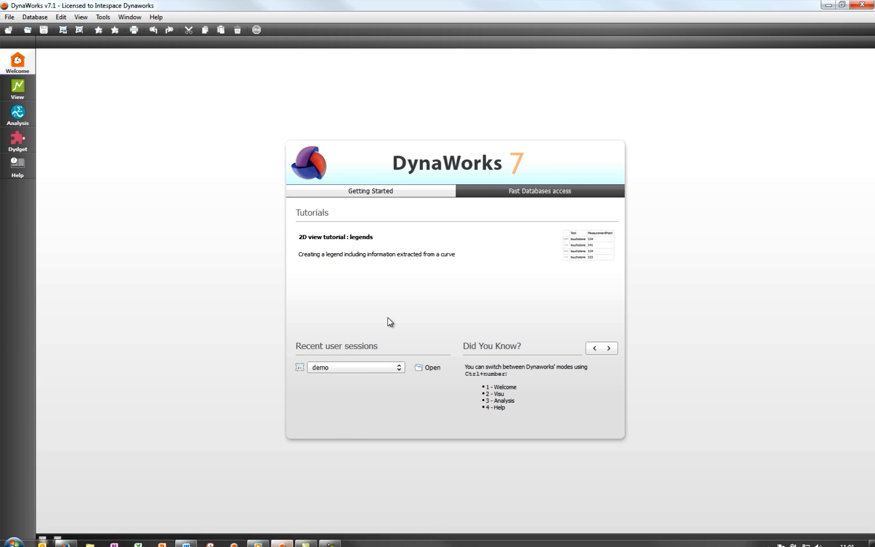
- Open the Initiation database from the recent and favorite databases
click(490, 192)
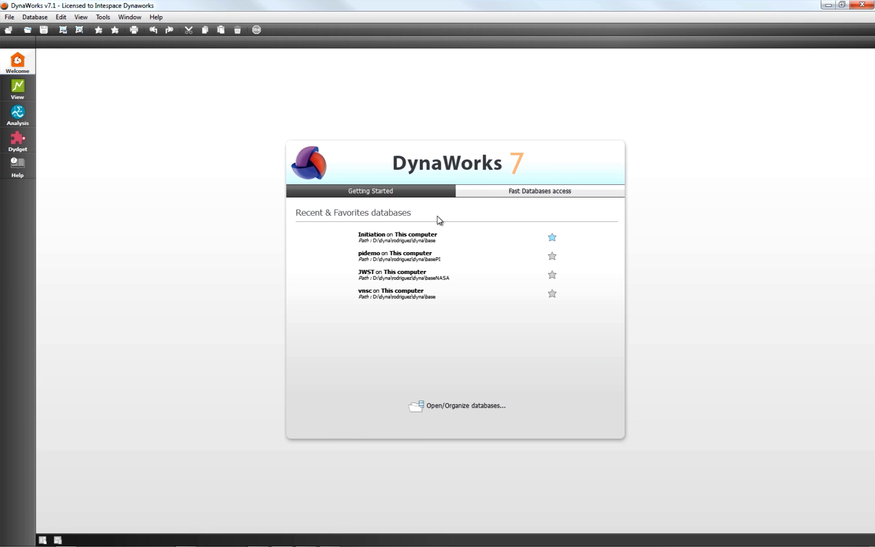
click(398, 238)
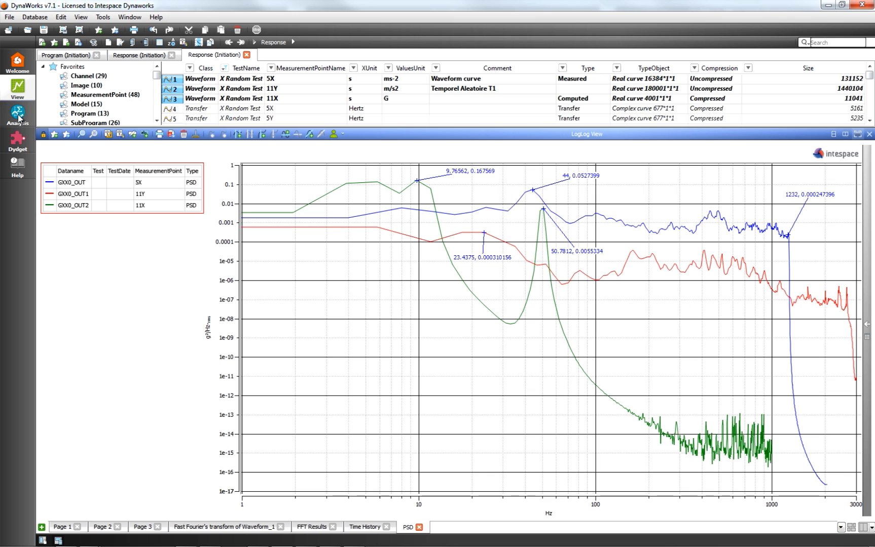
- Look at the Analysis, Dydget and Help workbenches and return to the View workbench
click(18, 114)
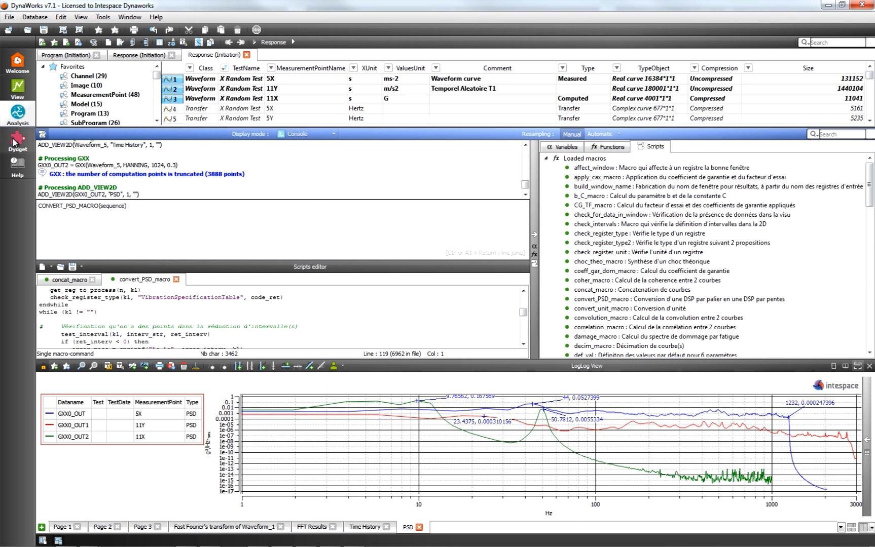
click(17, 142)
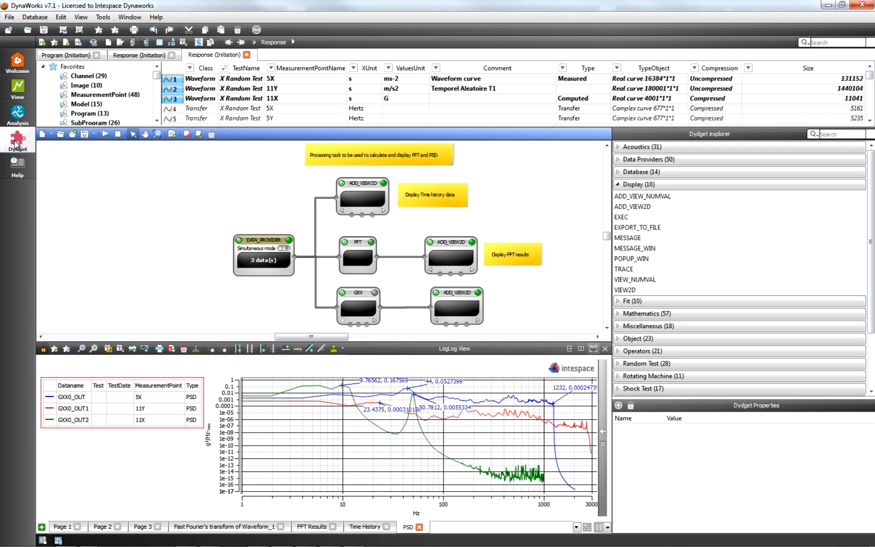
click(18, 169)
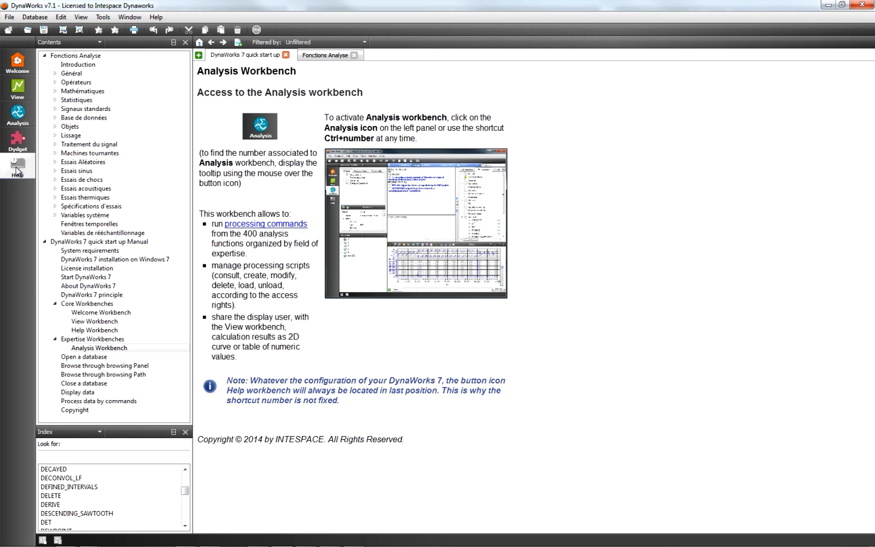
key(ctrl+2)
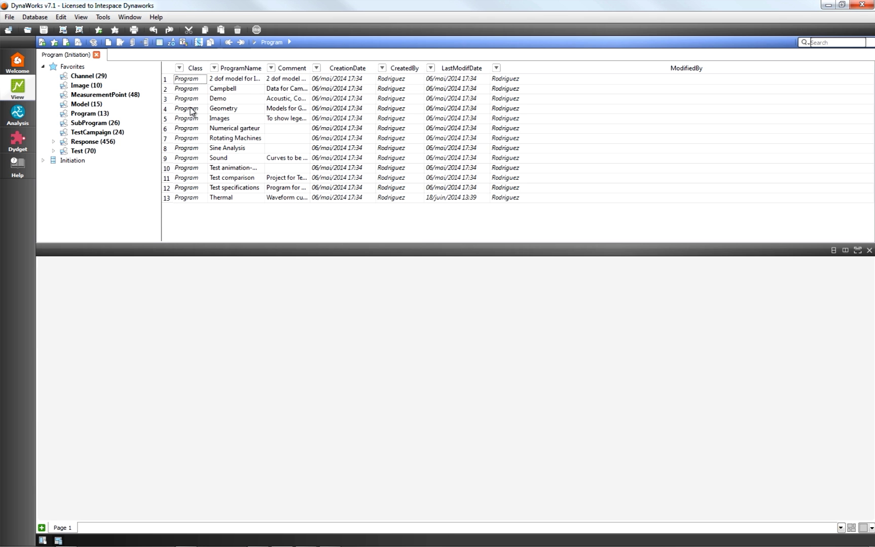
- Examine the data classes of the Initiation database, including the subclasses of Test
click(42, 161)
scroll(106, 183, down, 2)
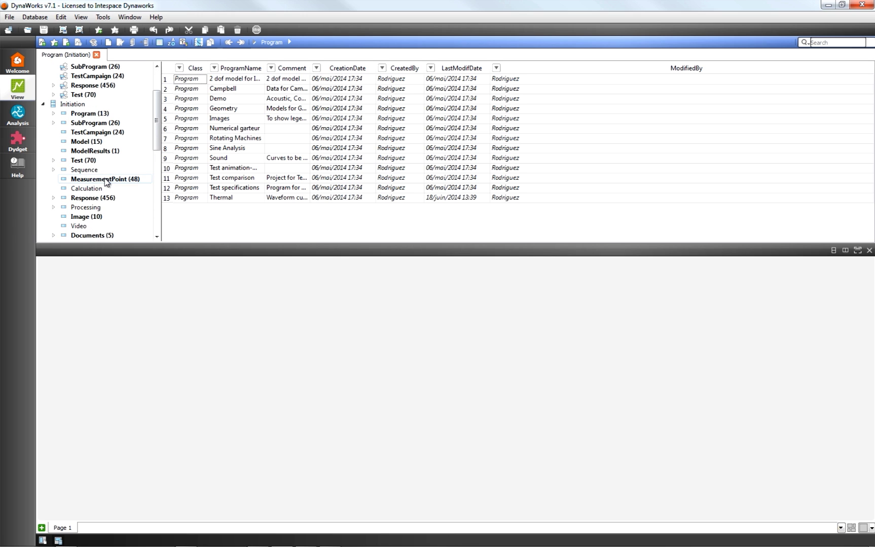
scroll(106, 181, down, 2)
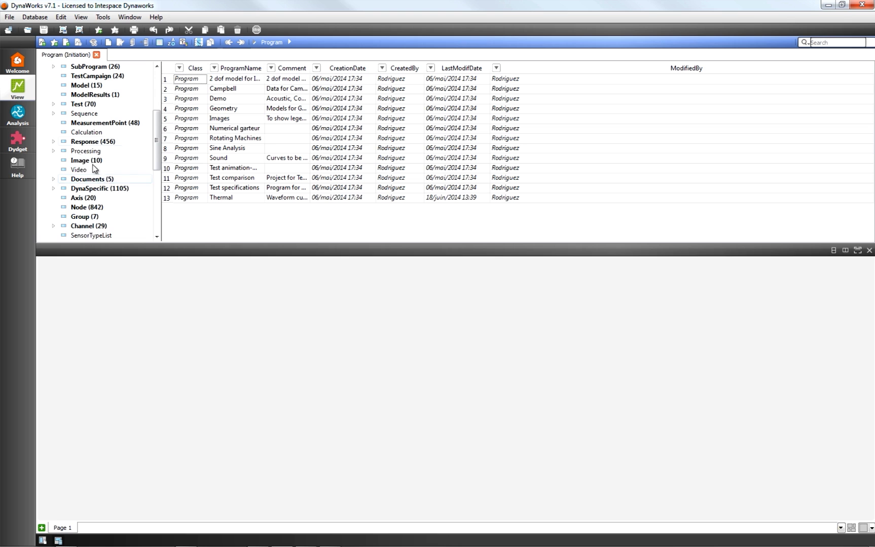
click(54, 104)
scroll(76, 136, up, 2)
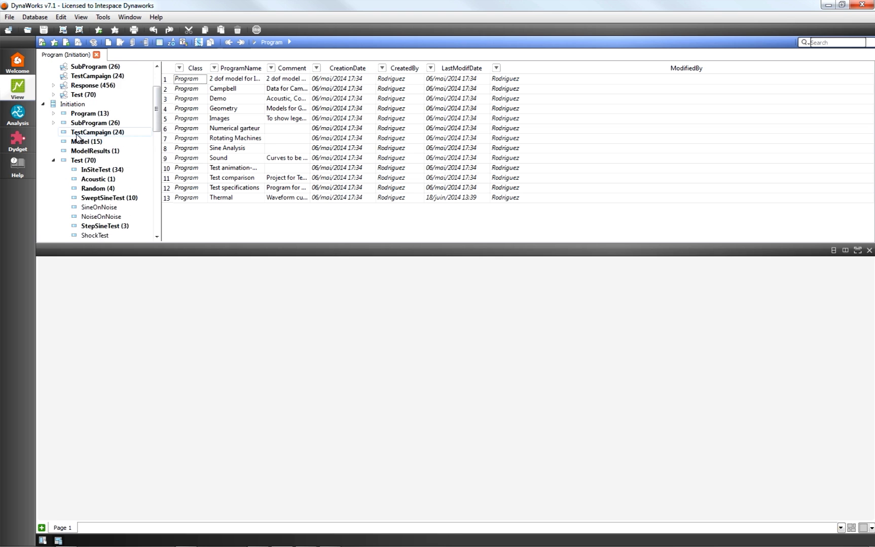
scroll(77, 137, up, 2)
- List the favorite Model data and sort it by ModelName in descending order
double_click(86, 104)
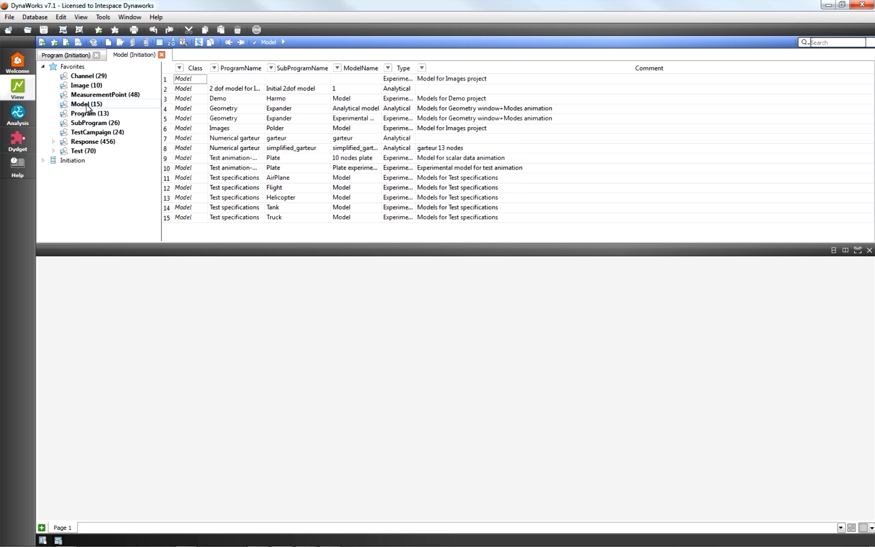
click(360, 69)
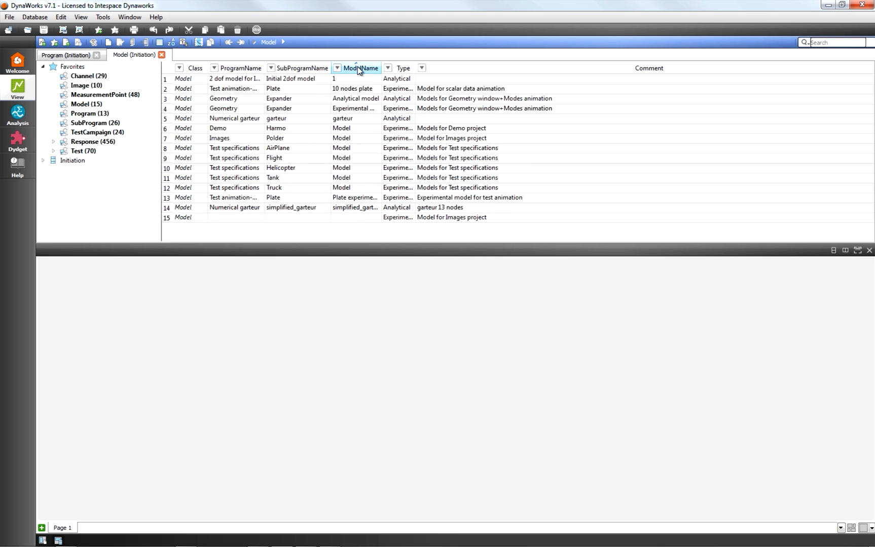
click(366, 74)
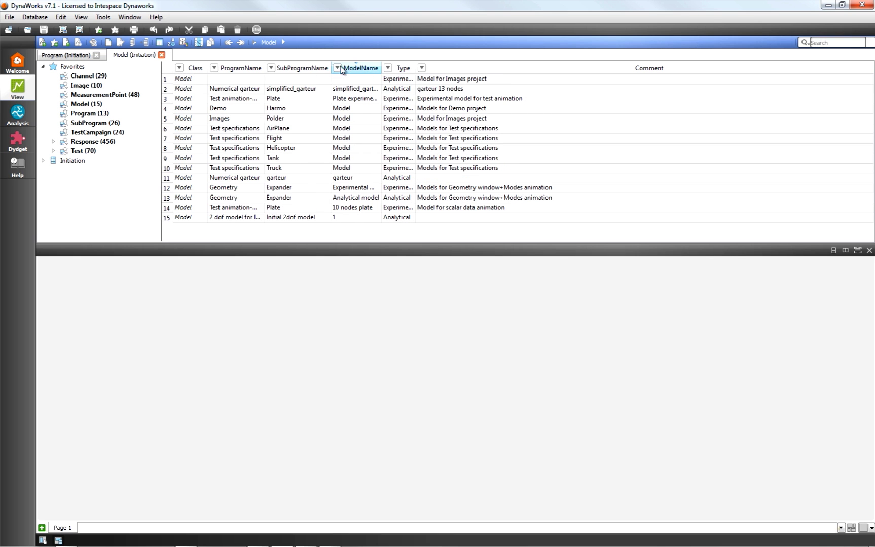
- Filter the model list on SubProgramName so that only Polder is kept
click(271, 69)
click(268, 142)
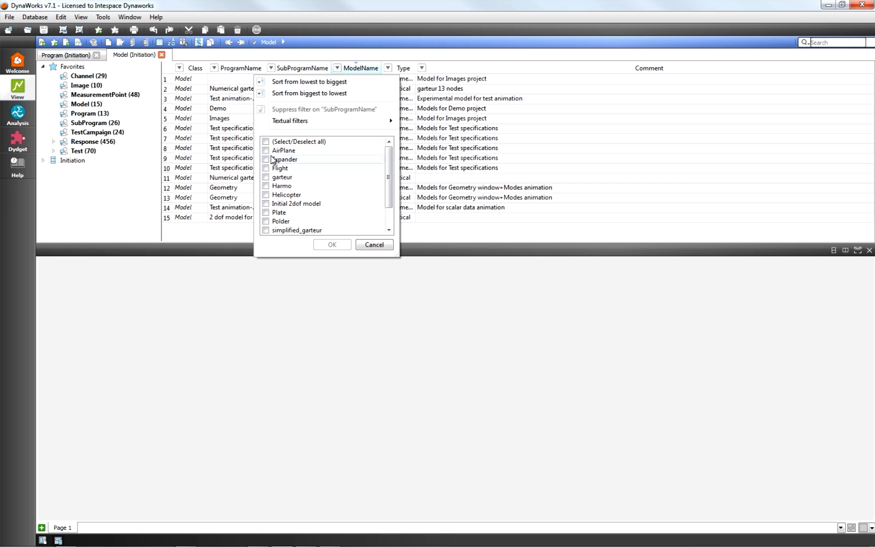
click(265, 222)
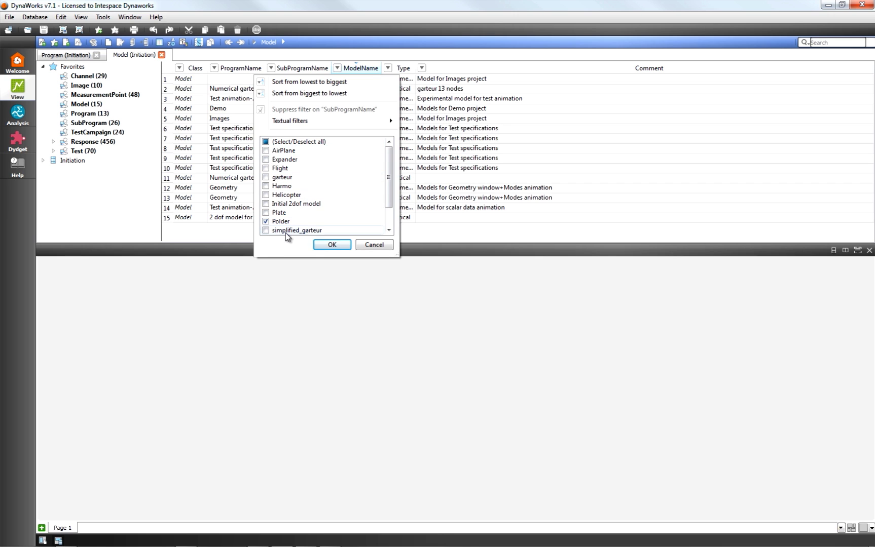
click(330, 245)
- Browse from the Polder model to its linked Test data
click(314, 80)
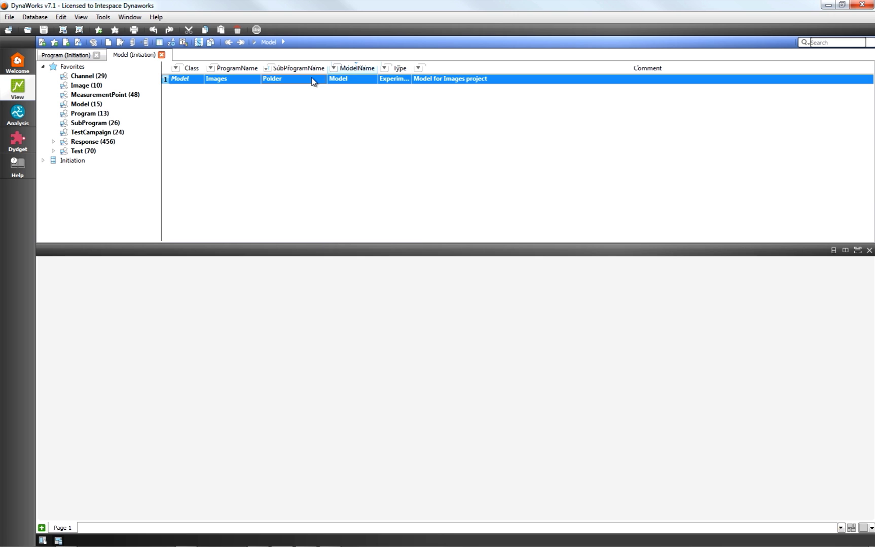
right_click(313, 82)
mouse_move(345, 111)
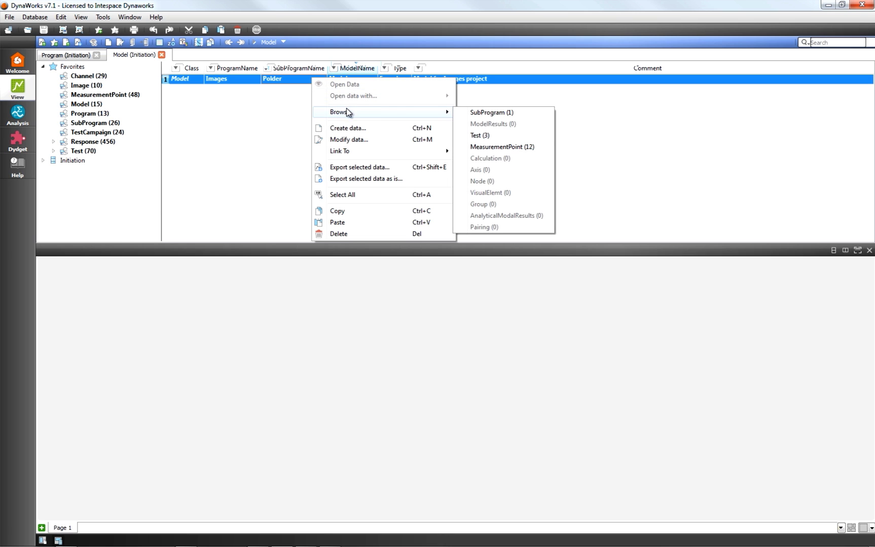
click(481, 135)
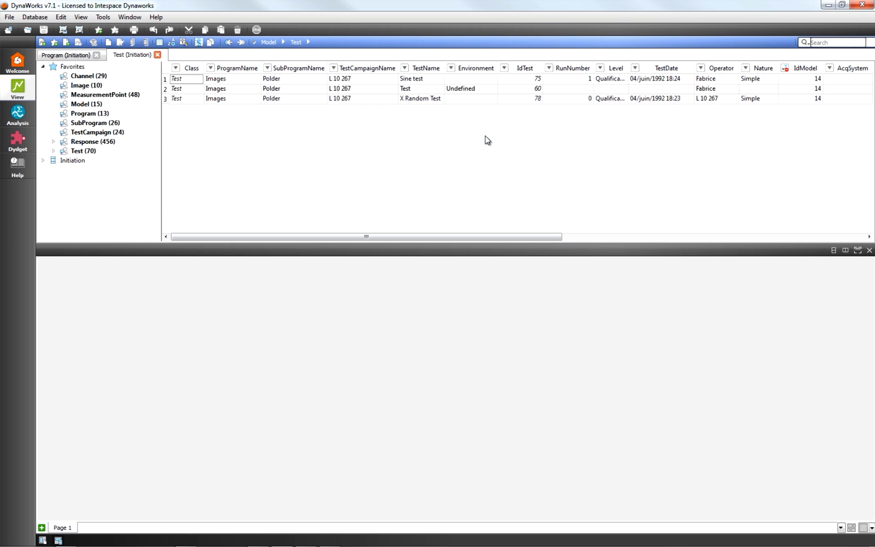
- Set the RunNumber of the X Random Test to 3
click(401, 99)
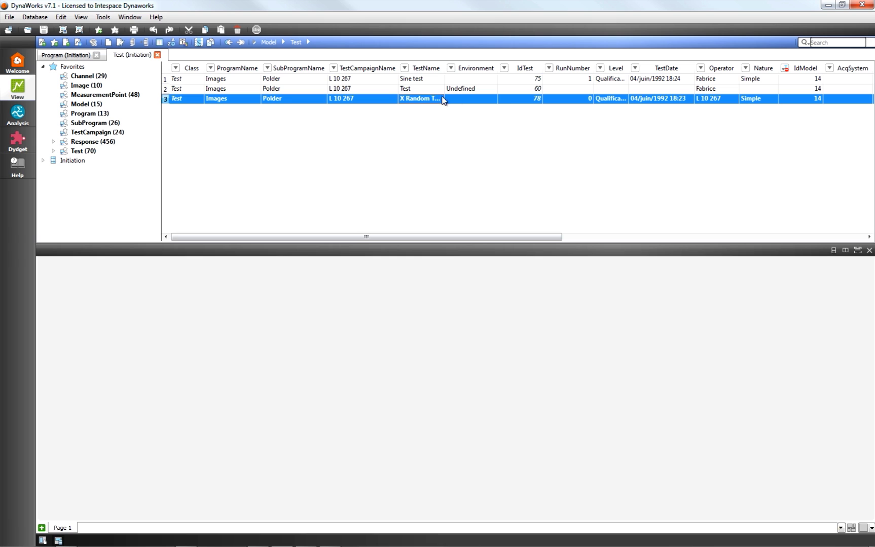
click(579, 100)
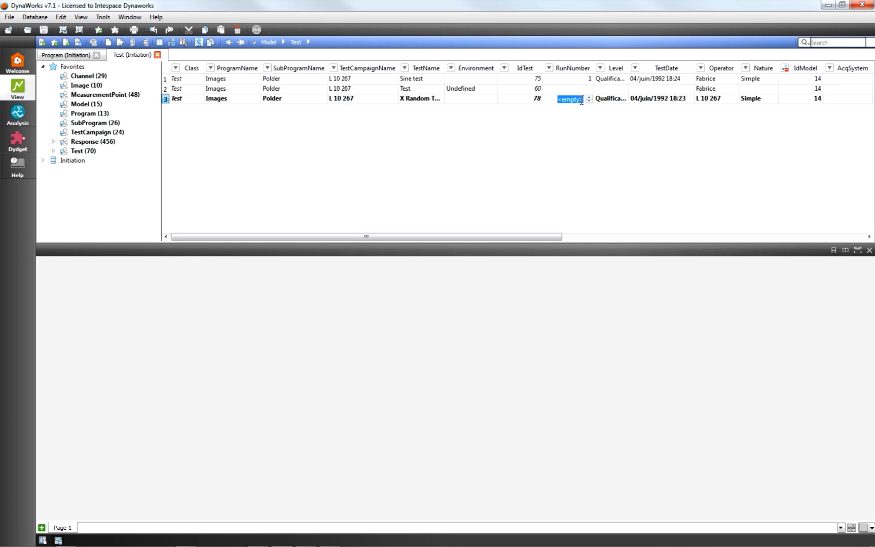
click(589, 97)
click(554, 124)
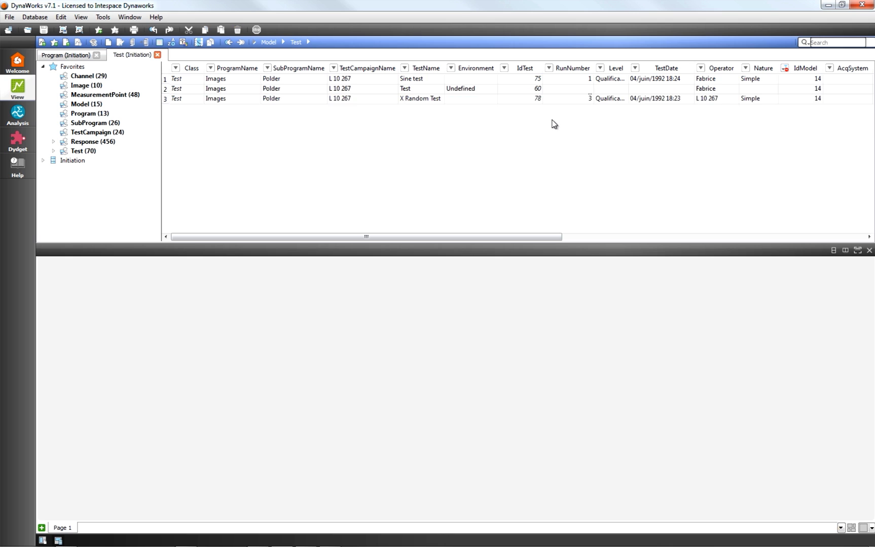
- Browse to the Response data of the X Random Test and plot its three Waveform responses on Page 1
right_click(454, 96)
mouse_move(506, 131)
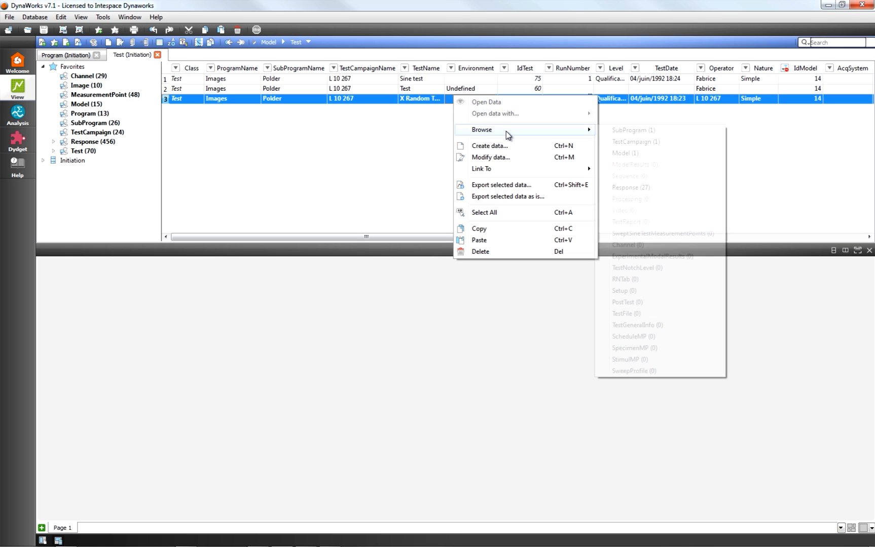
click(631, 187)
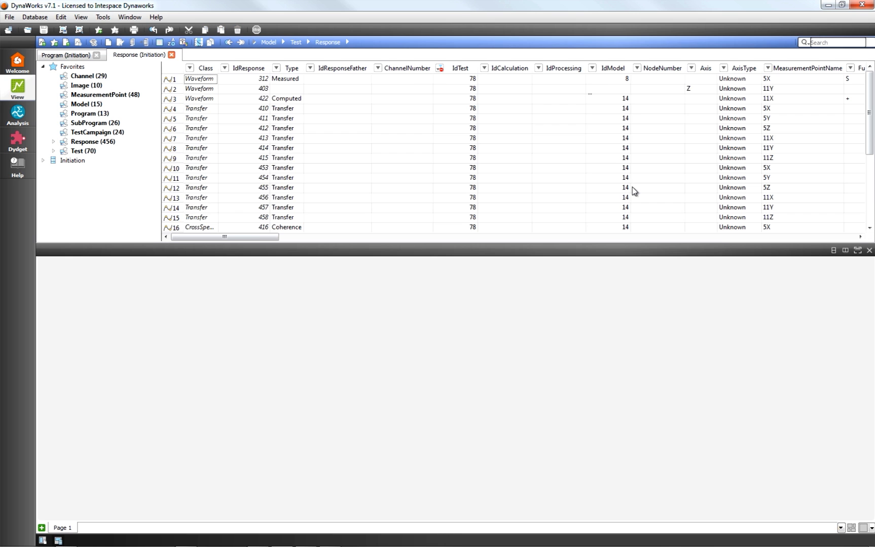
drag(291, 81, 298, 100)
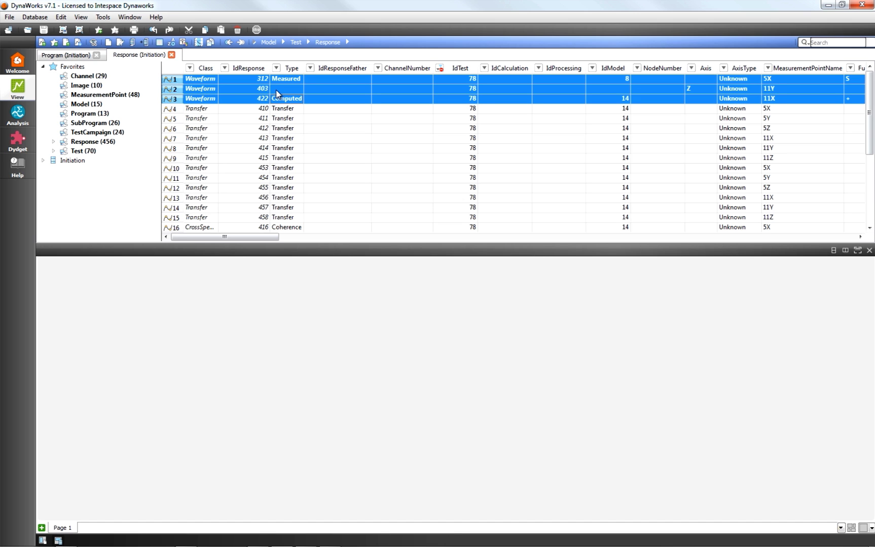
drag(248, 118, 128, 365)
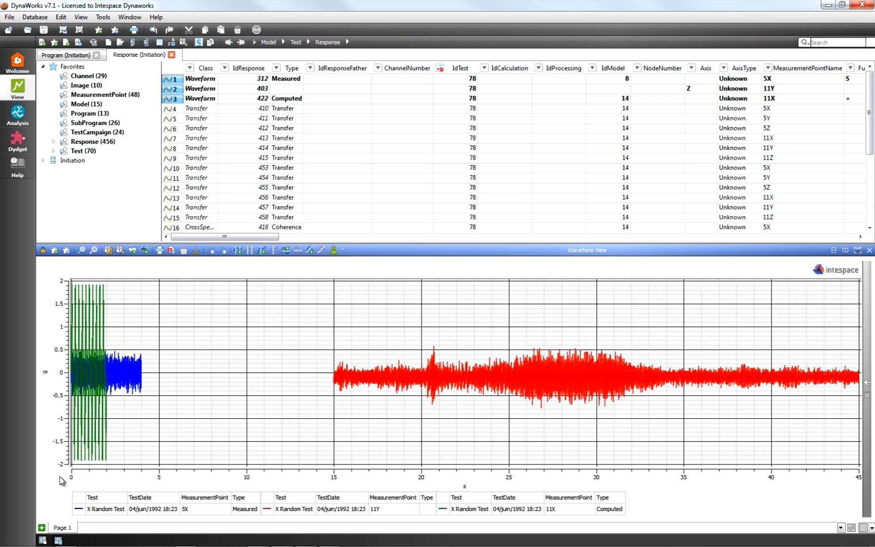
- Add a page split into two side-by-side views and plot all Transfer responses, rows 4 to 15, in the first view
click(41, 527)
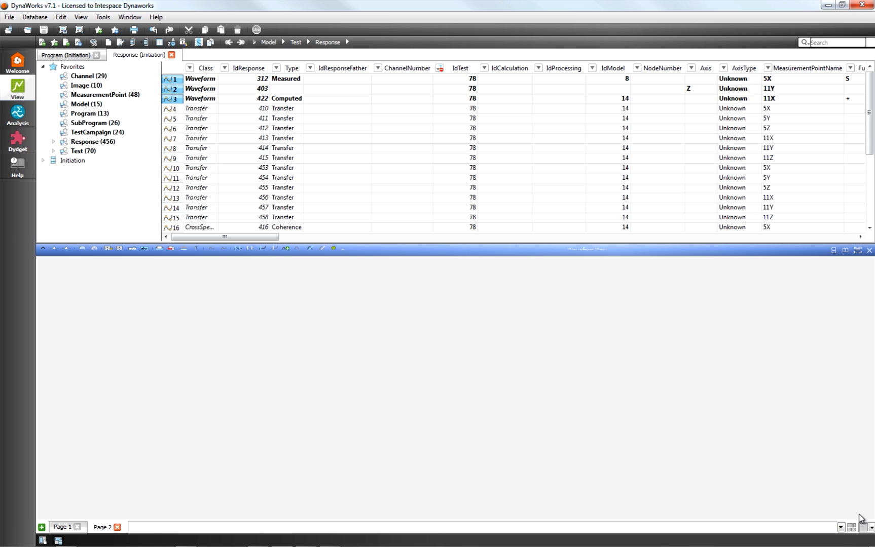
click(871, 529)
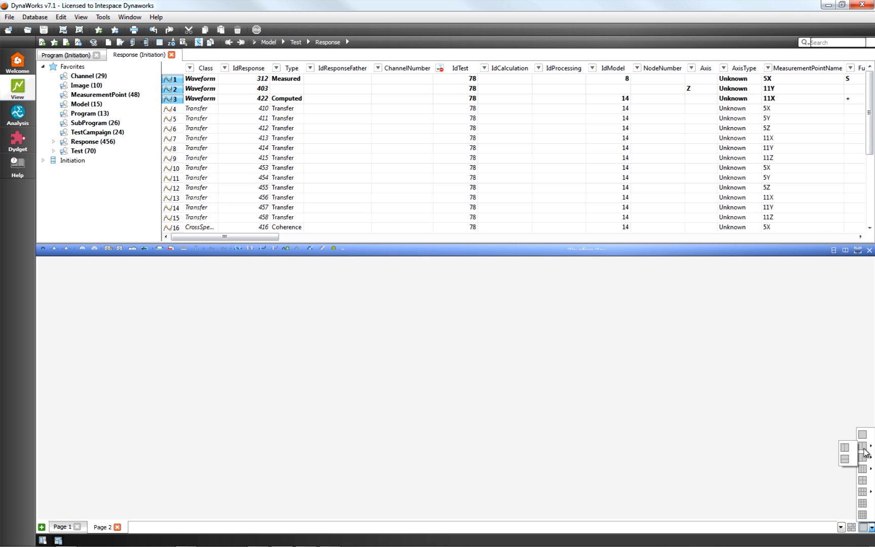
click(845, 448)
drag(270, 110, 288, 223)
drag(279, 180, 172, 353)
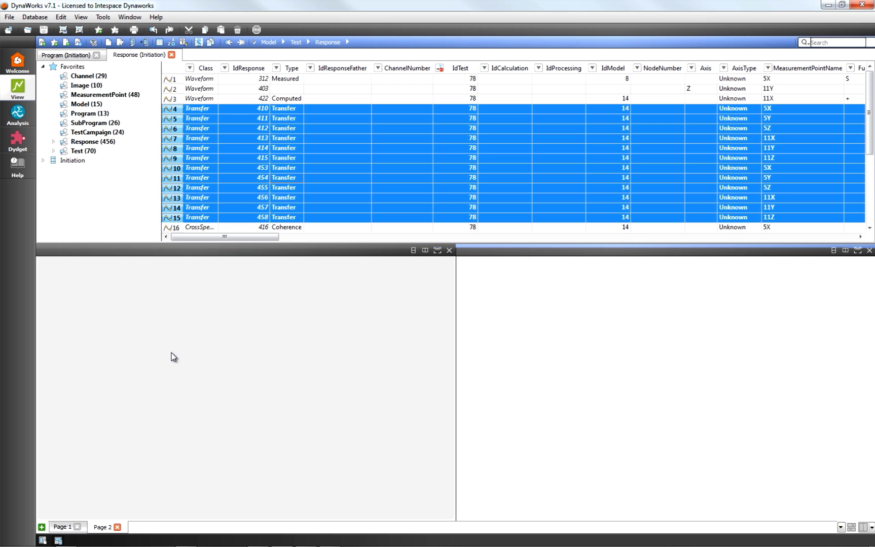
- Plot all Coherence responses, rows 16 to 27, in the second view of Page 2
scroll(309, 175, down, 3)
scroll(310, 173, down, 1)
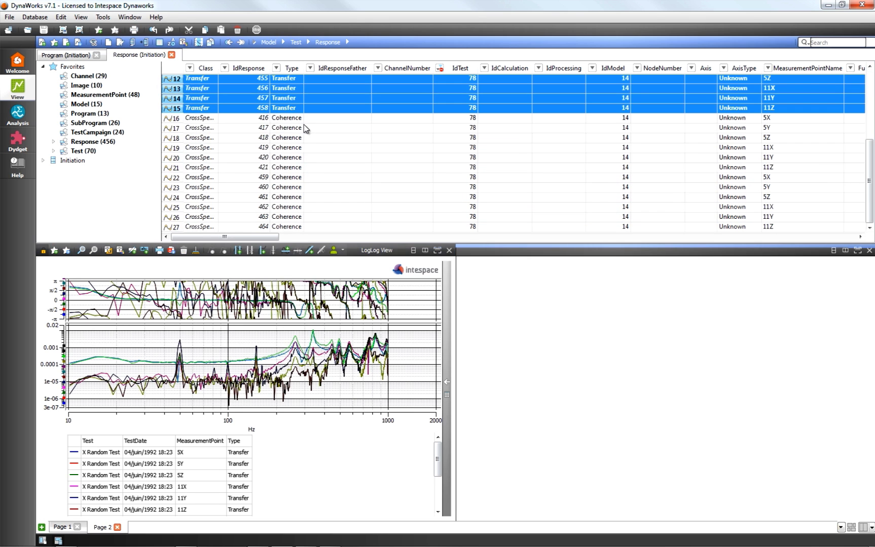
drag(304, 121, 286, 211)
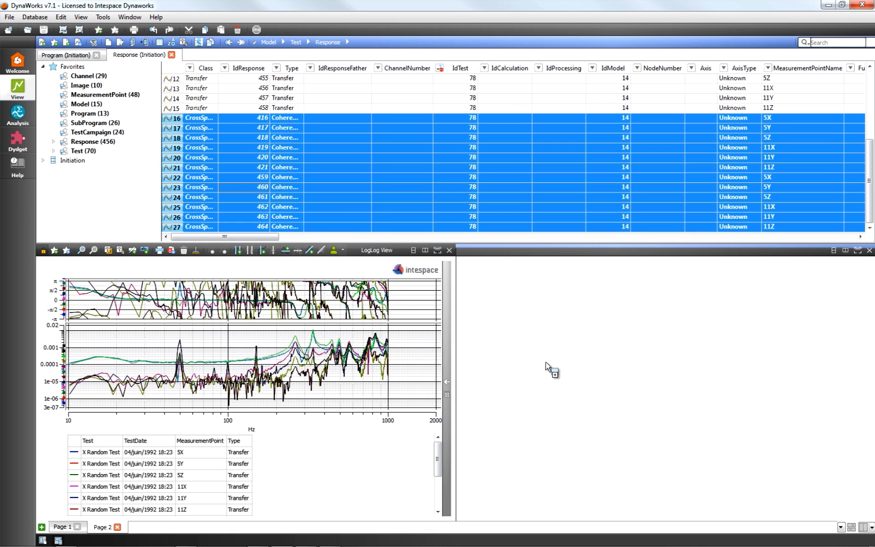
drag(546, 362, 547, 363)
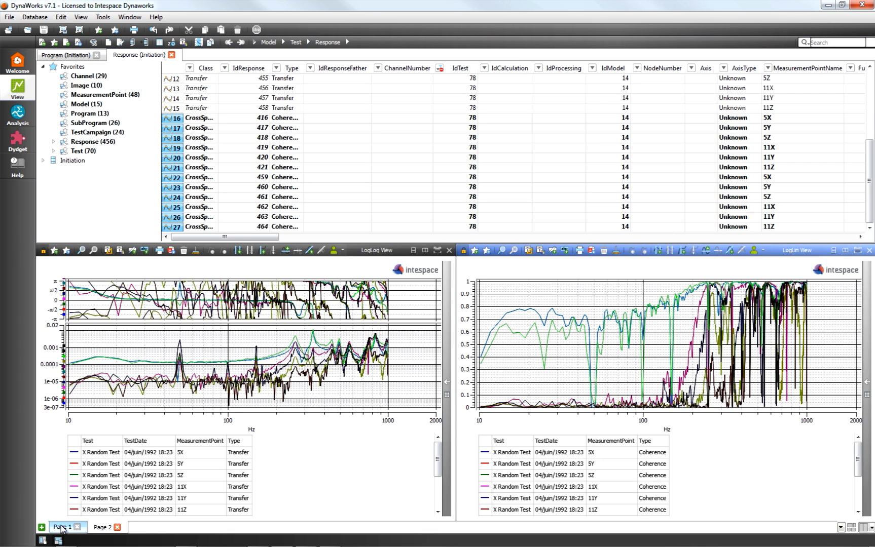
- On a new page, open the first 5X Transfer response in the Numeric Viewer and add the 5Y and 5Z responses from rows 5 and 6
click(42, 527)
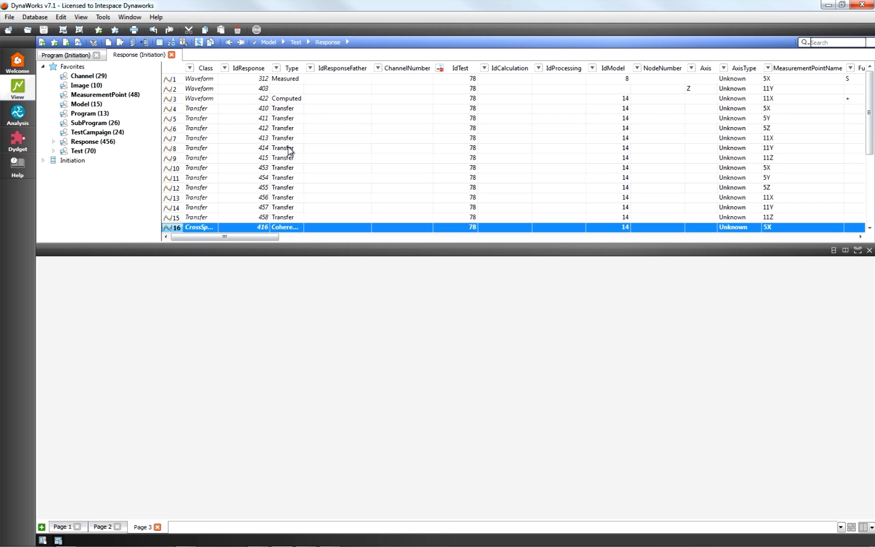
right_click(202, 111)
mouse_move(254, 128)
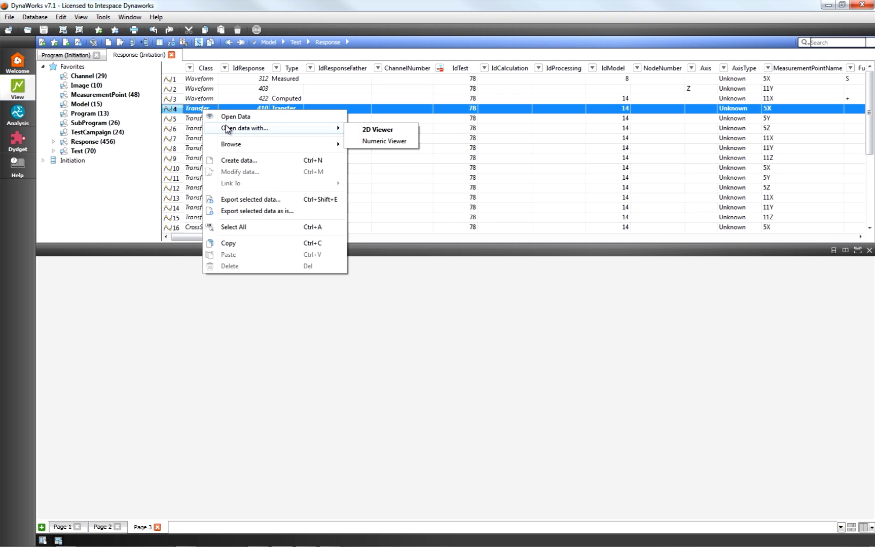
click(386, 142)
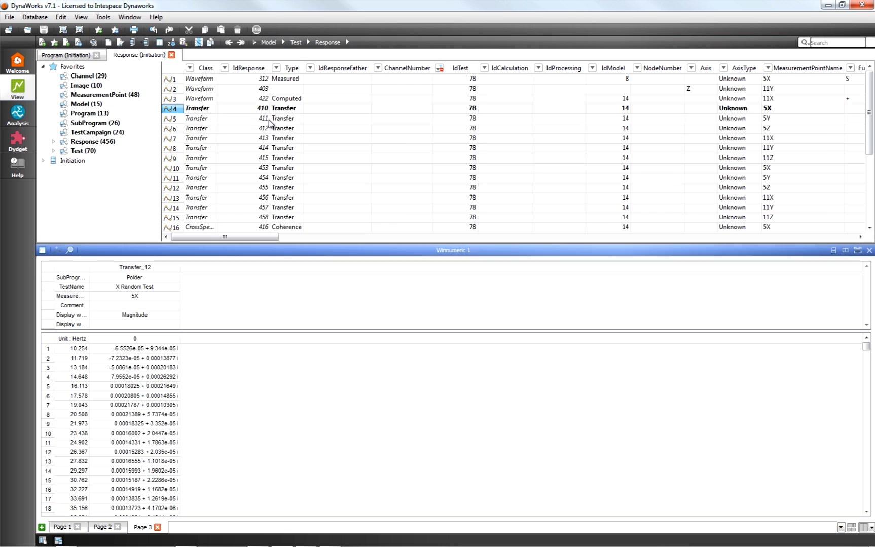
drag(270, 123, 213, 352)
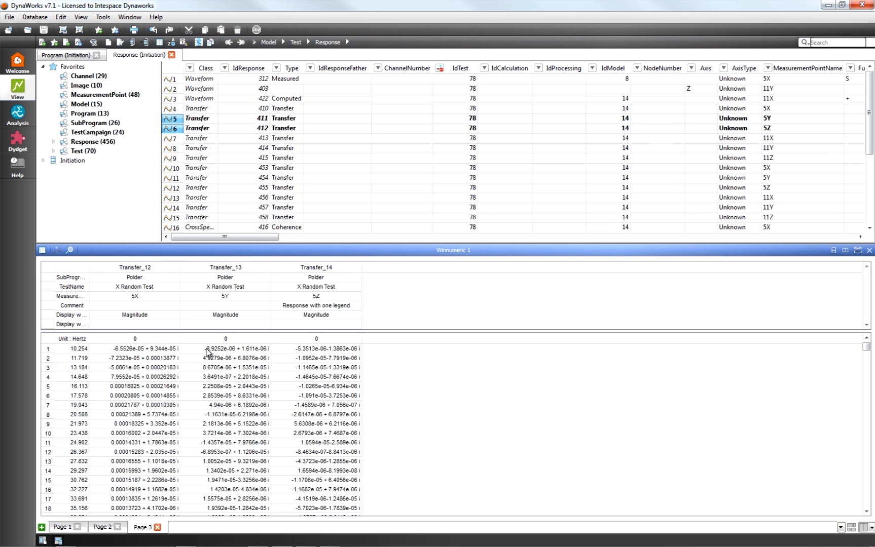
- Compute the FFT of the waveform data on Page 1 using the Cooley-Tuckey algorithm and the result prefix FFT
click(67, 528)
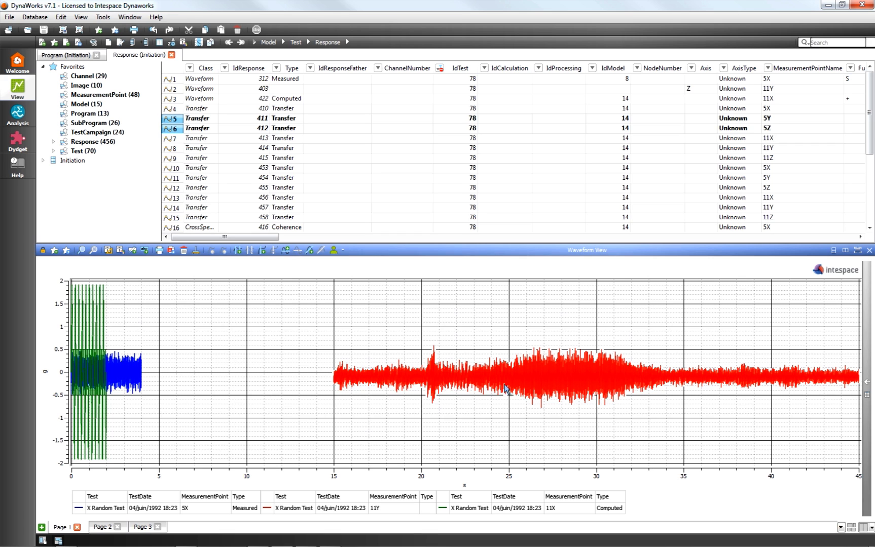
click(343, 250)
mouse_move(357, 278)
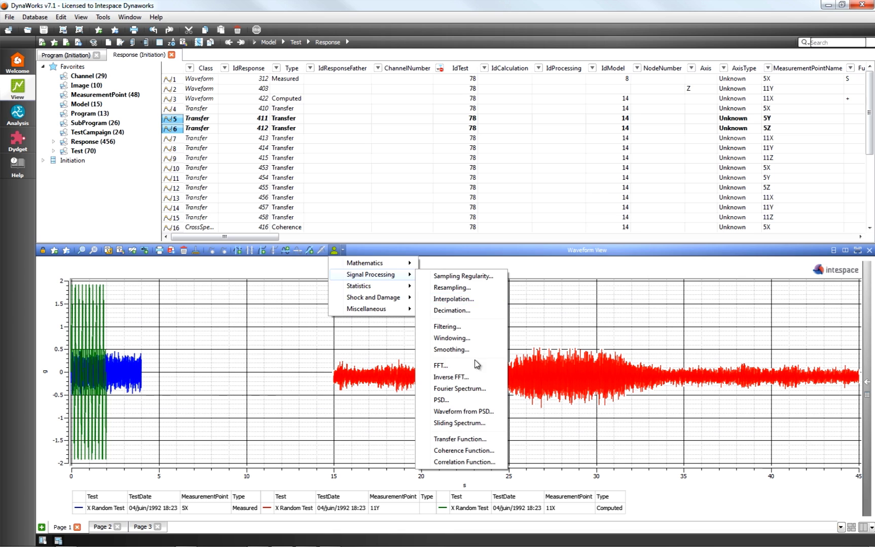
click(444, 366)
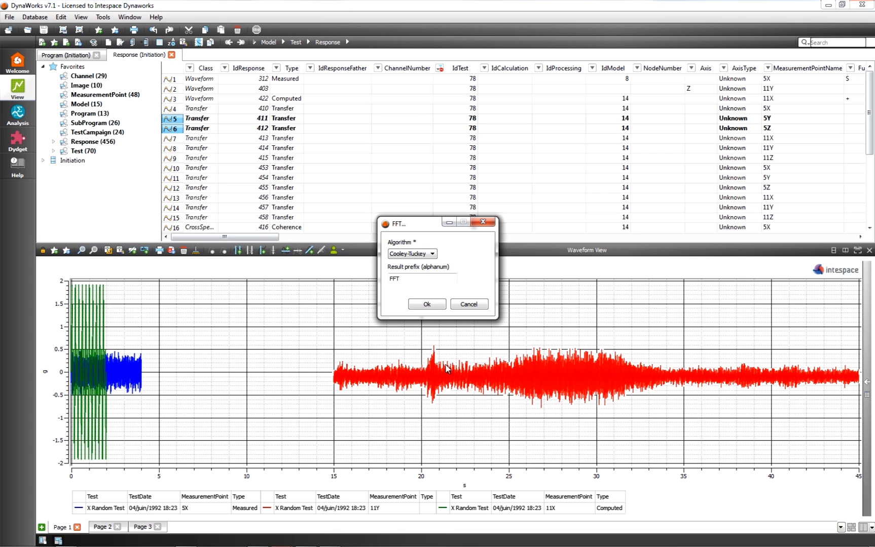
click(426, 304)
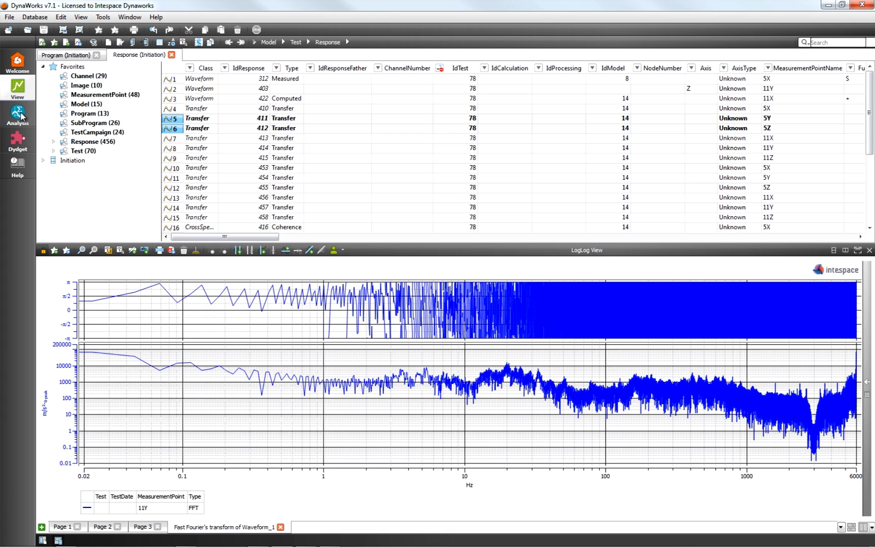
- Browse the Mathematics and Random tests function categories in the Analysis workspace
click(18, 115)
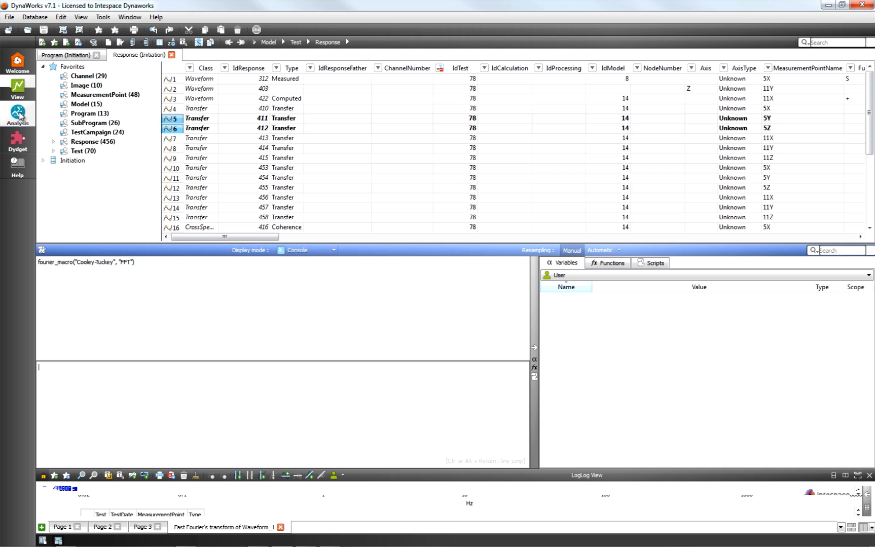
click(607, 264)
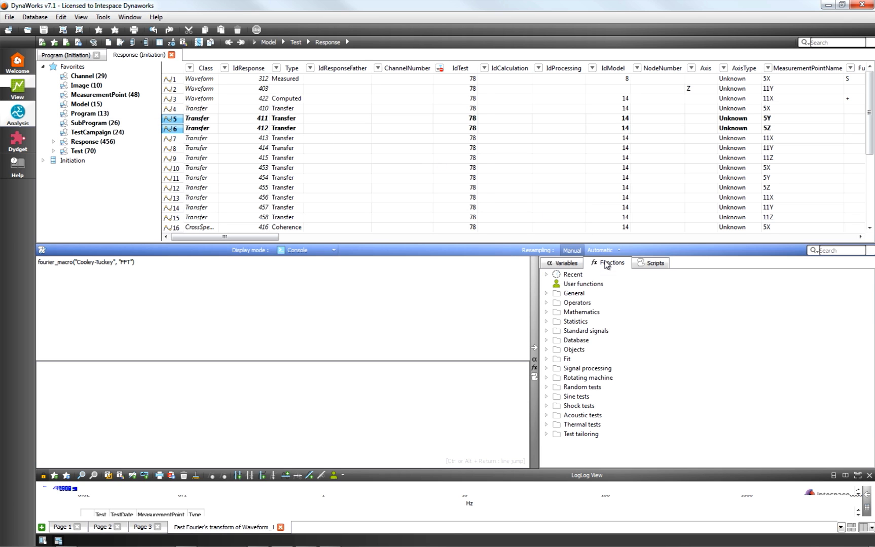
click(546, 313)
scroll(560, 329, down, 20)
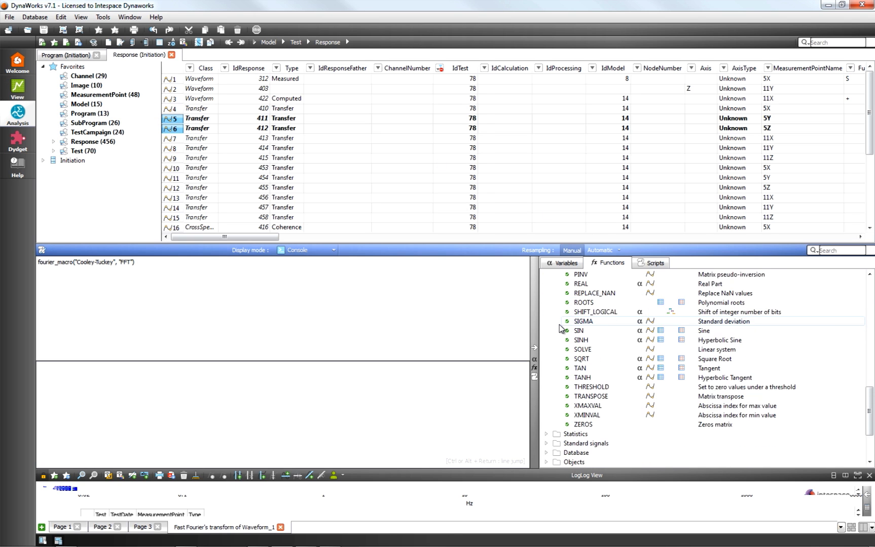
click(547, 416)
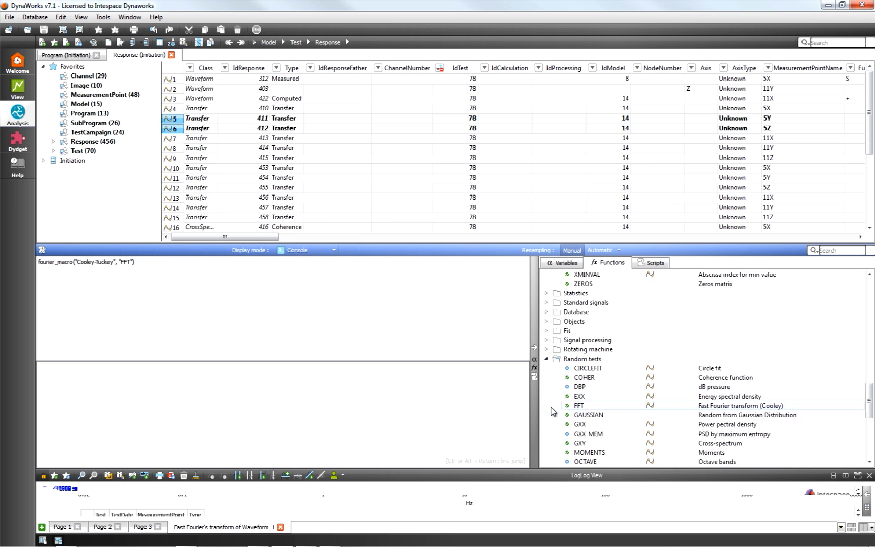
scroll(557, 408, down, 6)
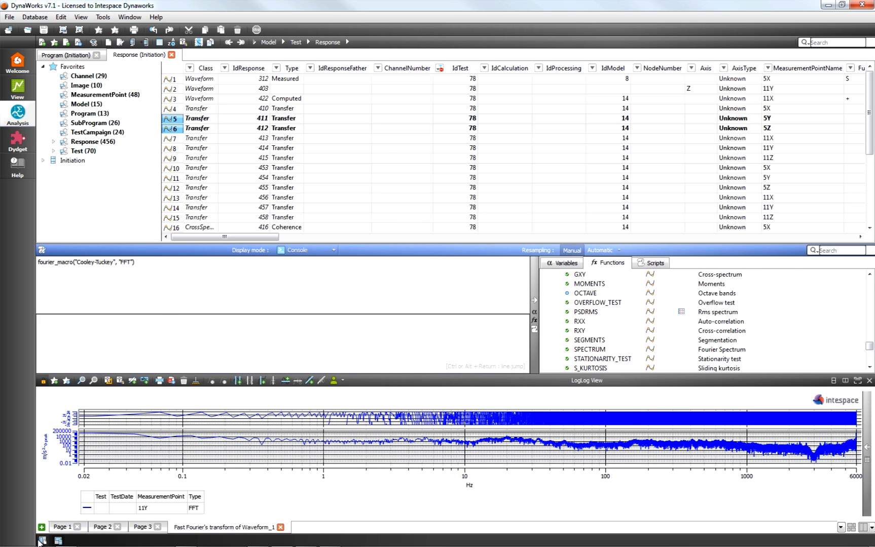
- Run the console command fft(Waveform) on the Waveform item from the portfolio's temporary data
click(58, 541)
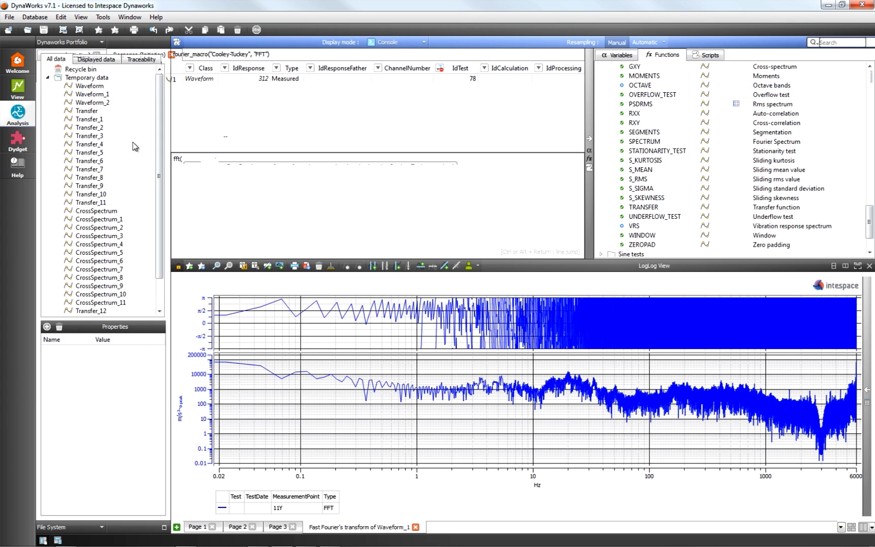
drag(86, 86, 212, 160)
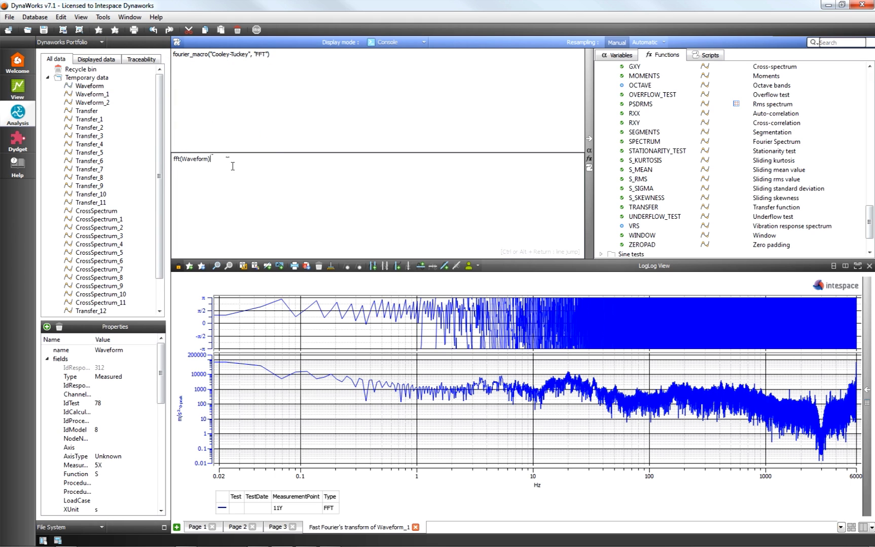
text())
key(Return)
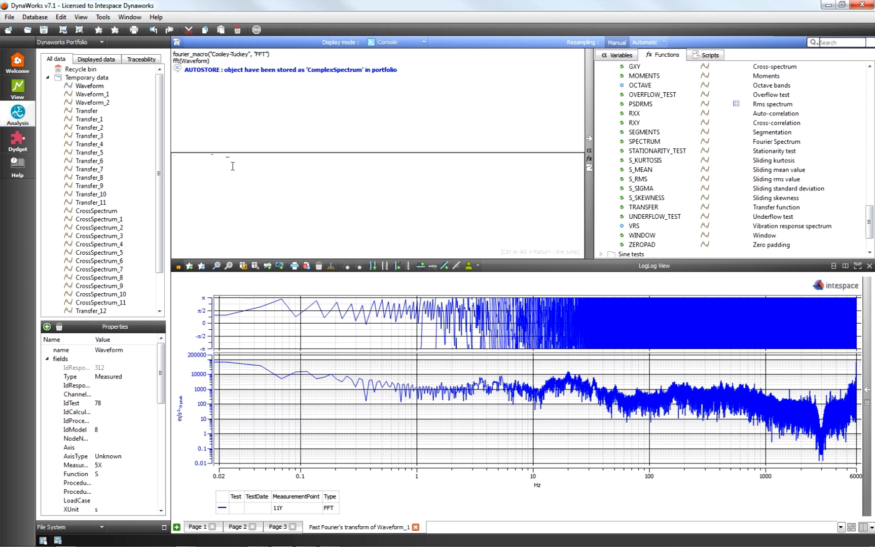
- Inspect the traceability of ComplexSpectrum in the portfolio, including its synthesis command
click(142, 59)
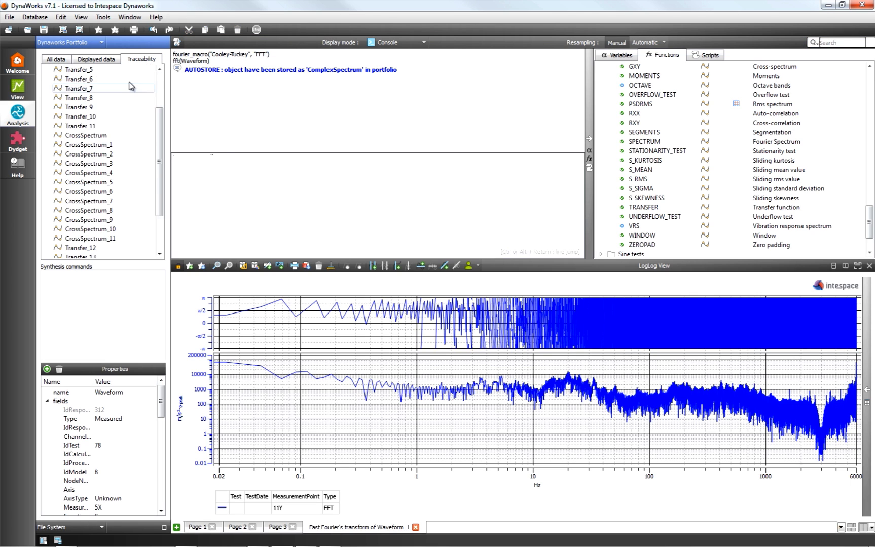
scroll(131, 101, down, 2)
click(87, 239)
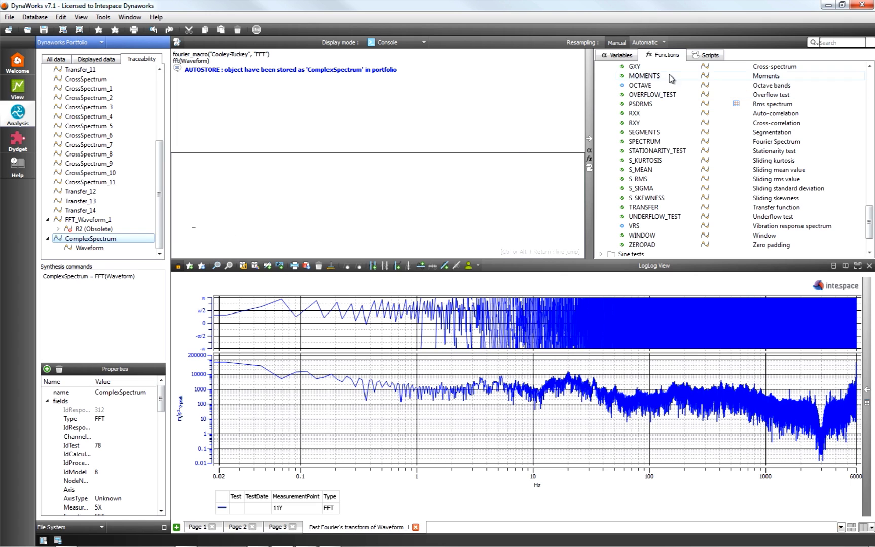
- Open the loaded macro concat_macro for editing, enlarge the scripts editor and review its code
click(700, 58)
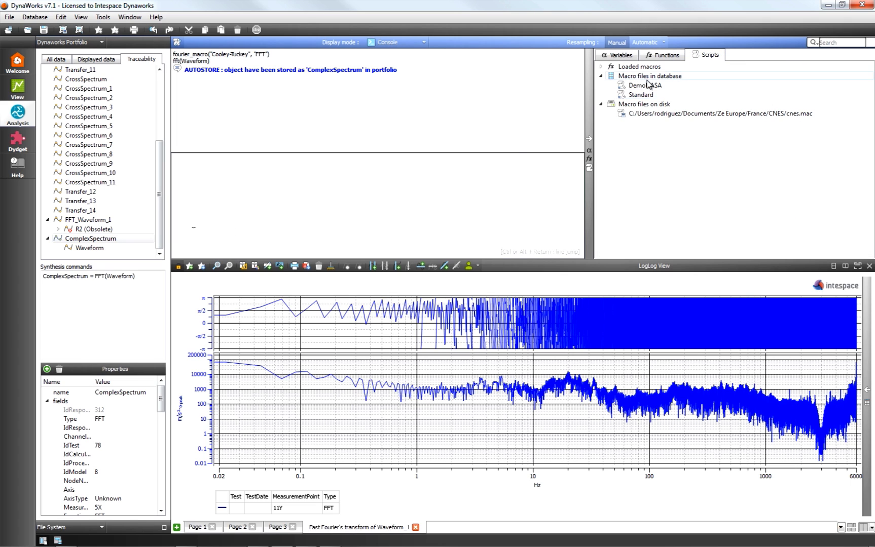
click(601, 67)
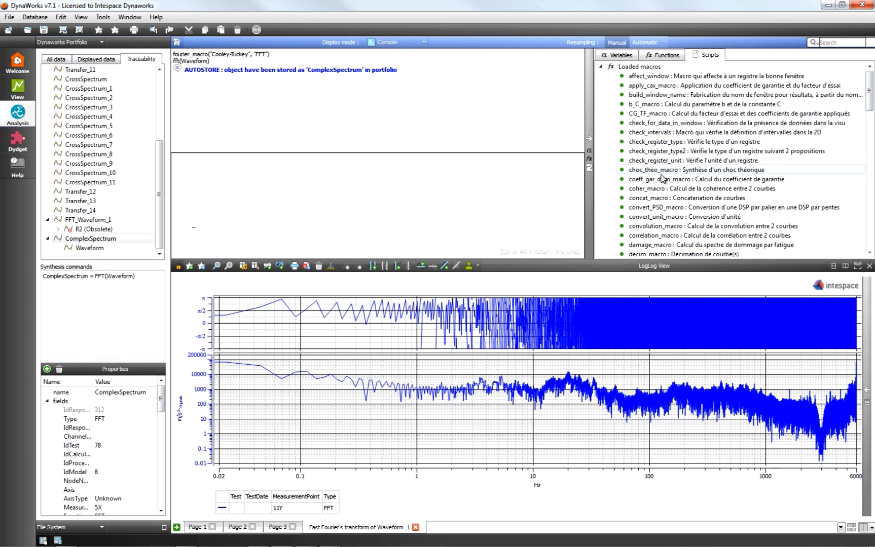
right_click(660, 197)
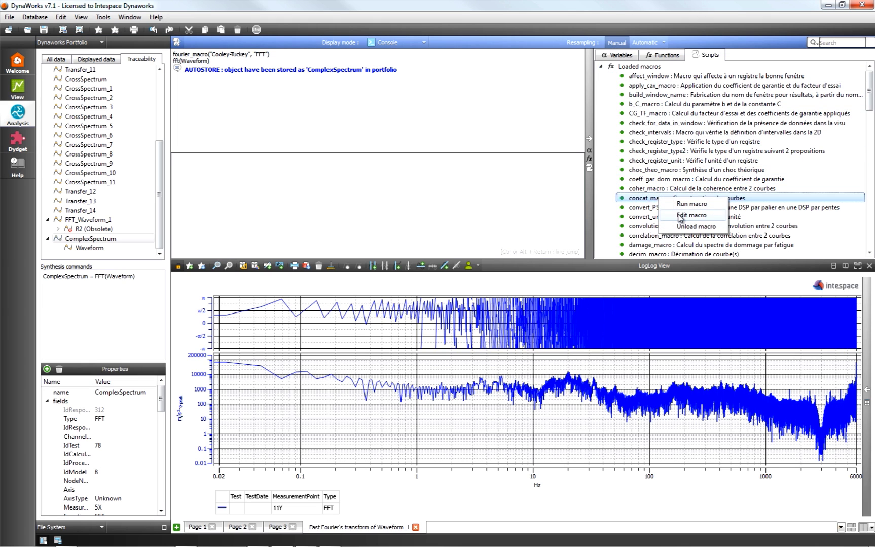
click(679, 217)
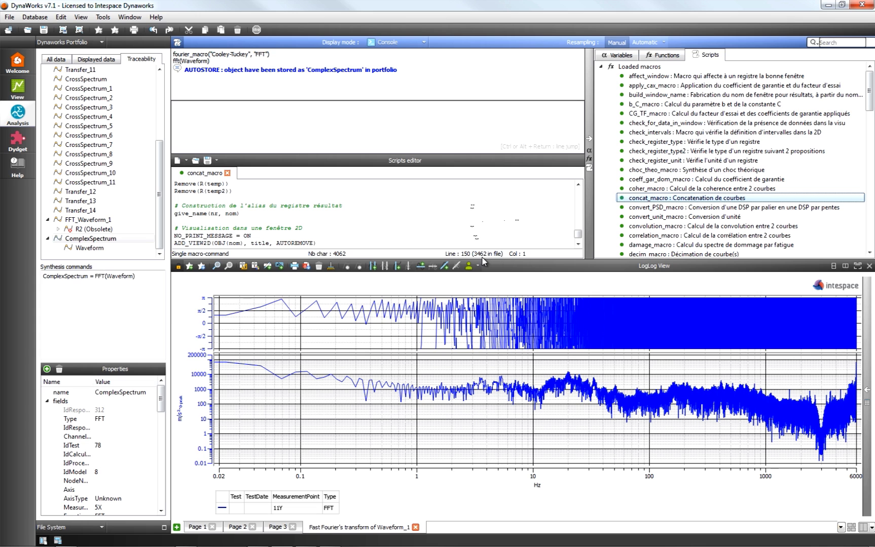
drag(482, 259, 469, 426)
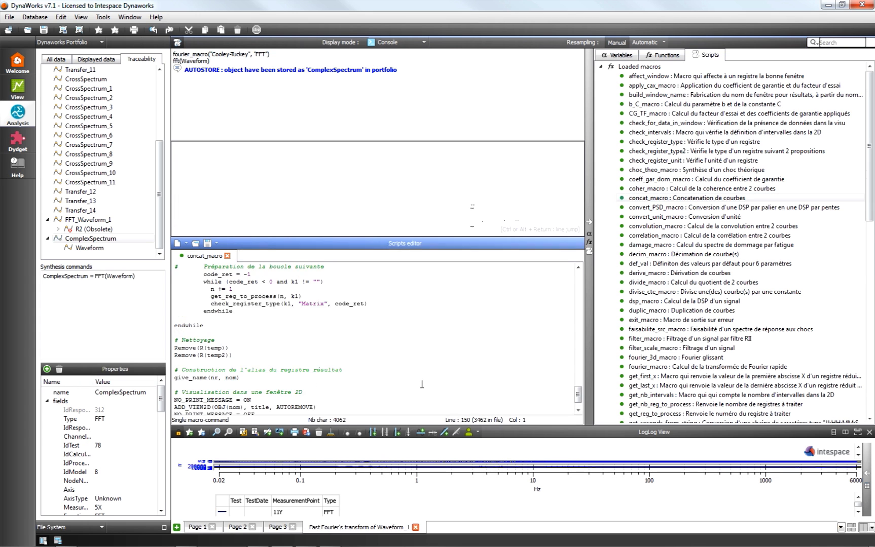
scroll(422, 385, up, 10)
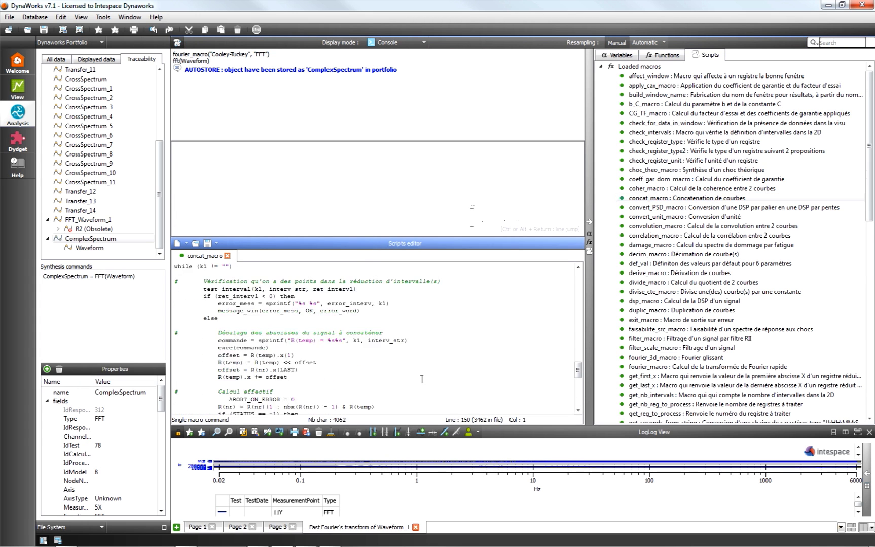
scroll(422, 379, up, 1)
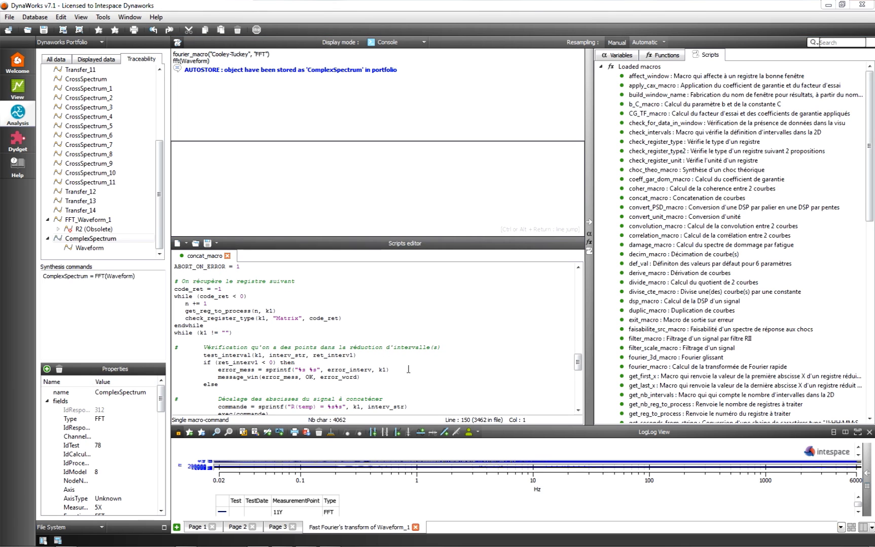
- Switch to the Dydget workspace, hide the portfolio and open the shared FFT Calculation project
click(17, 137)
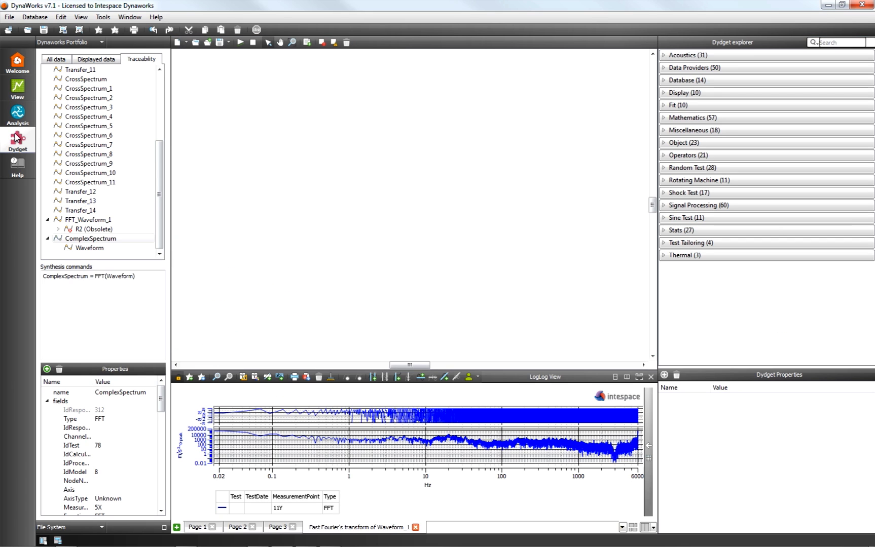
click(43, 541)
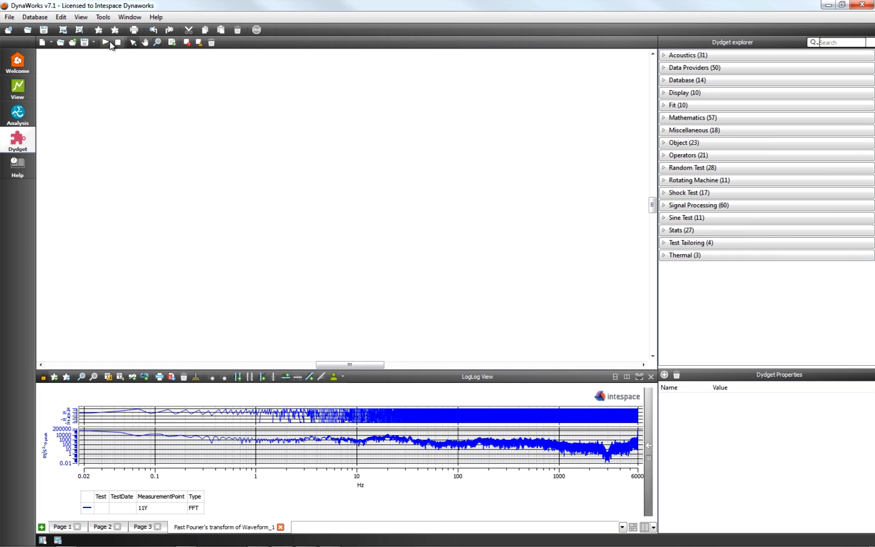
click(60, 43)
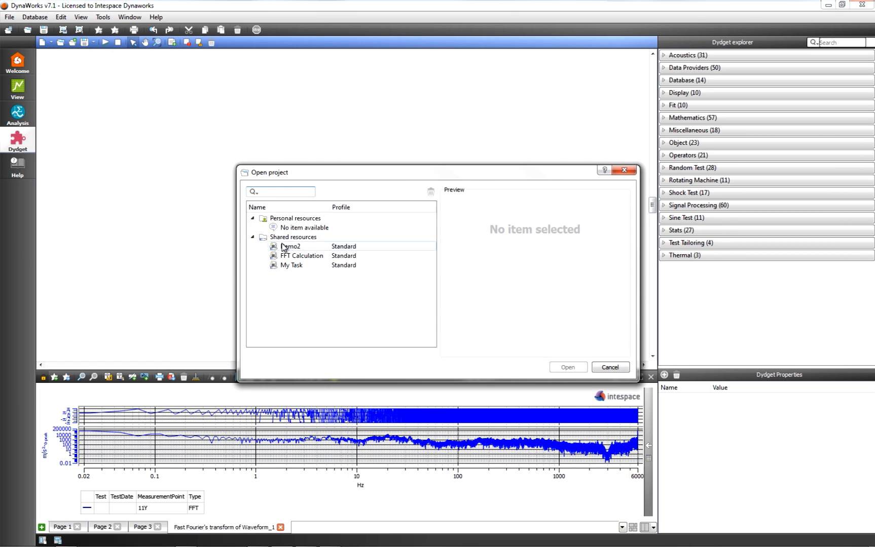
click(292, 256)
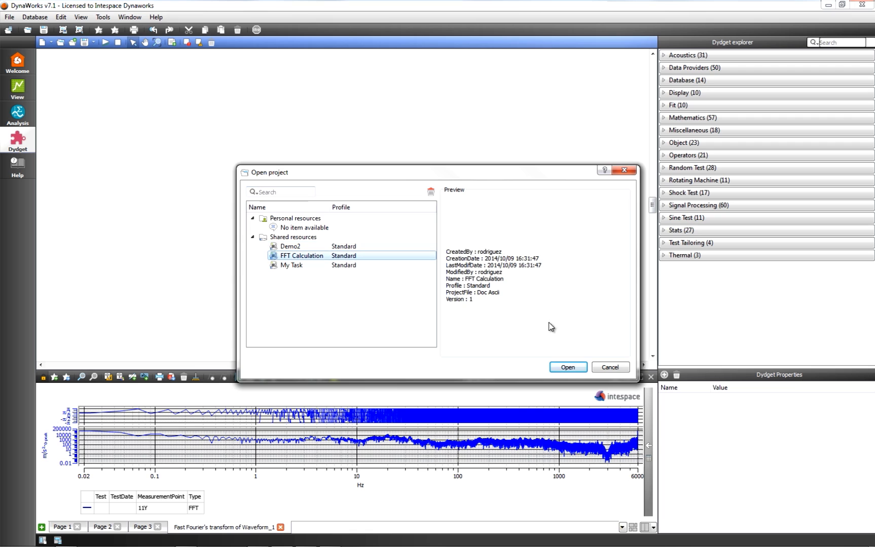
click(573, 371)
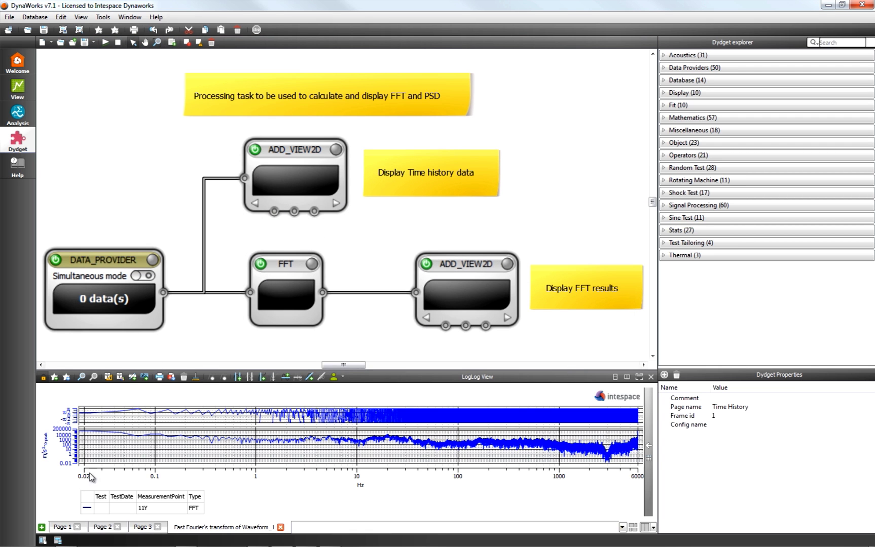
- Show the response table above the task, resize the panes and run the task on the three Waveform responses
click(57, 540)
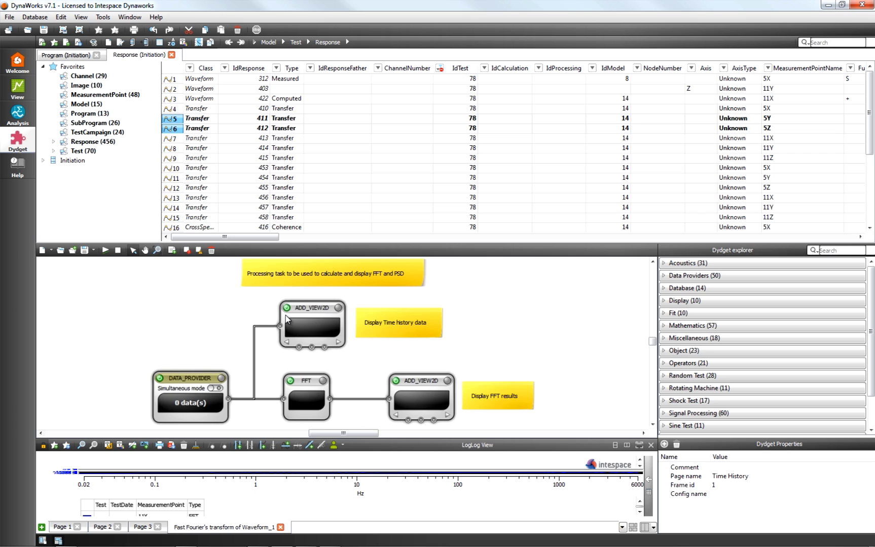
drag(333, 243, 353, 137)
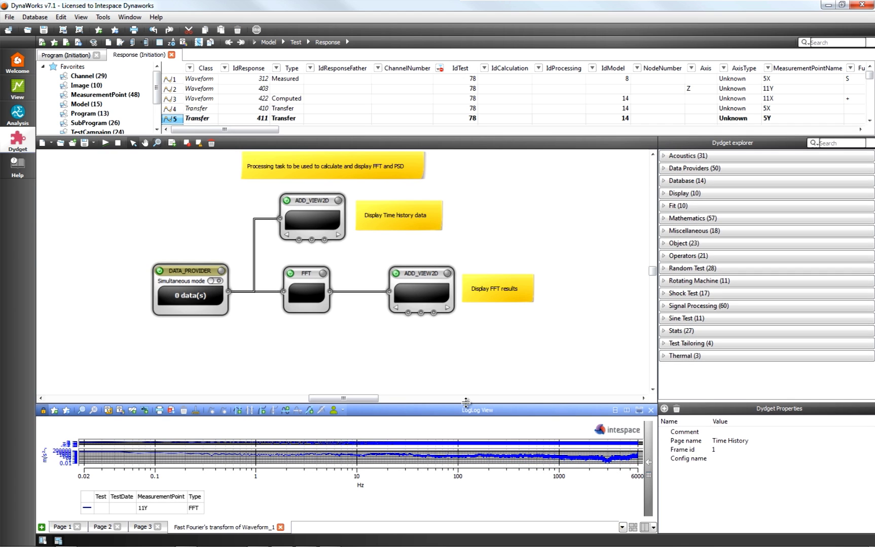
drag(467, 404, 470, 355)
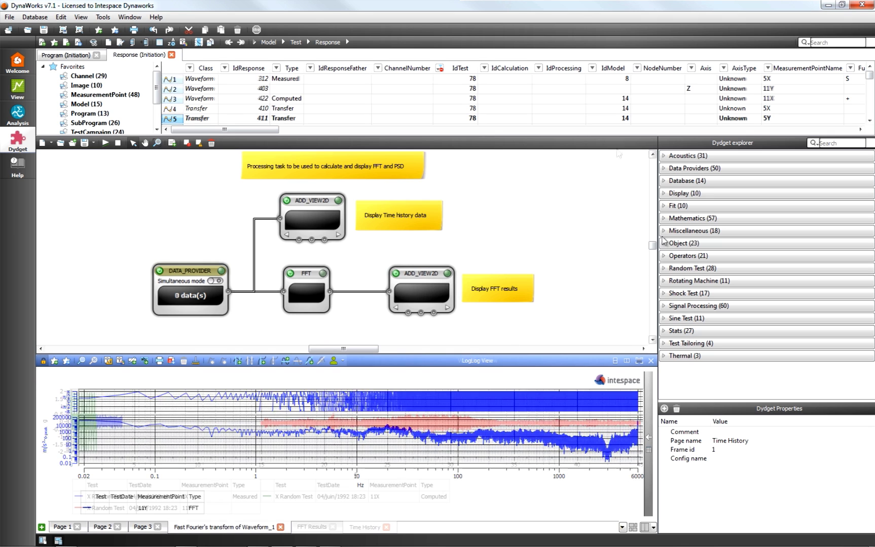
- Find the GXX dydget and place it directly below the FFT block in the processing task
click(842, 143)
text(gxx)
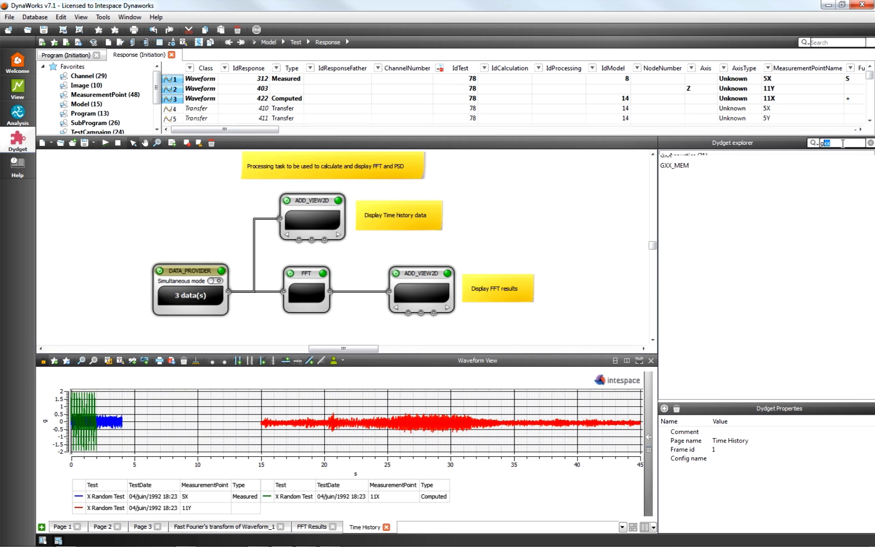
drag(666, 155, 304, 334)
scroll(484, 228, down, 3)
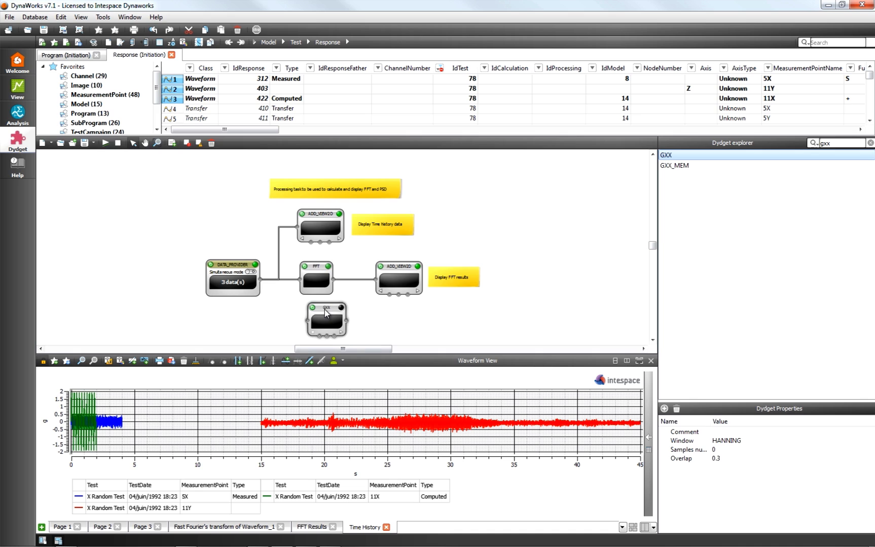
drag(326, 312, 316, 317)
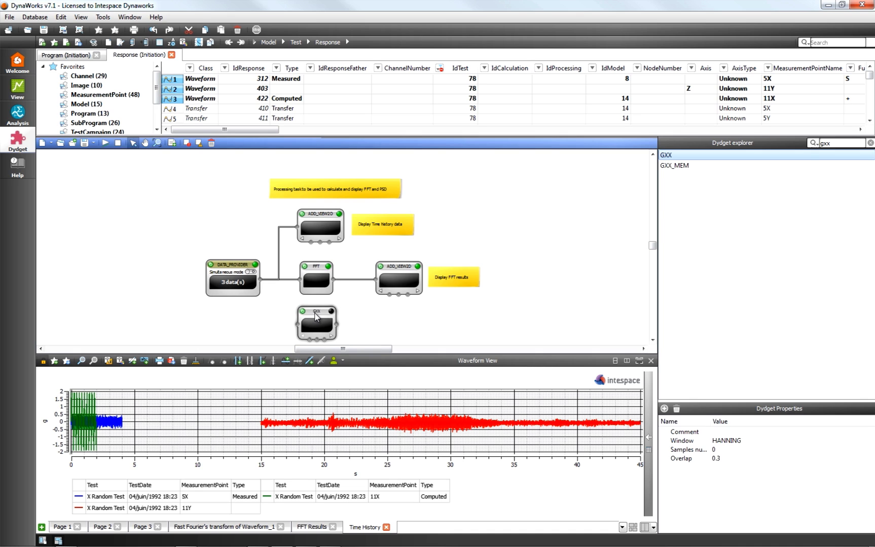
- Add an ADD_VIEW2D dydget beside GXX, then link DATA_PROVIDER to GXX and GXX to the new view block
click(843, 143)
text(2D)
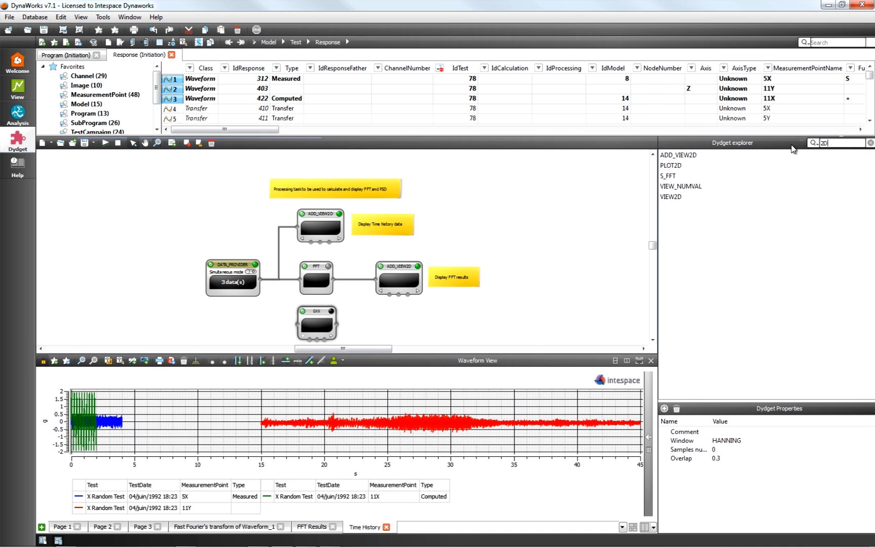
drag(684, 156, 474, 273)
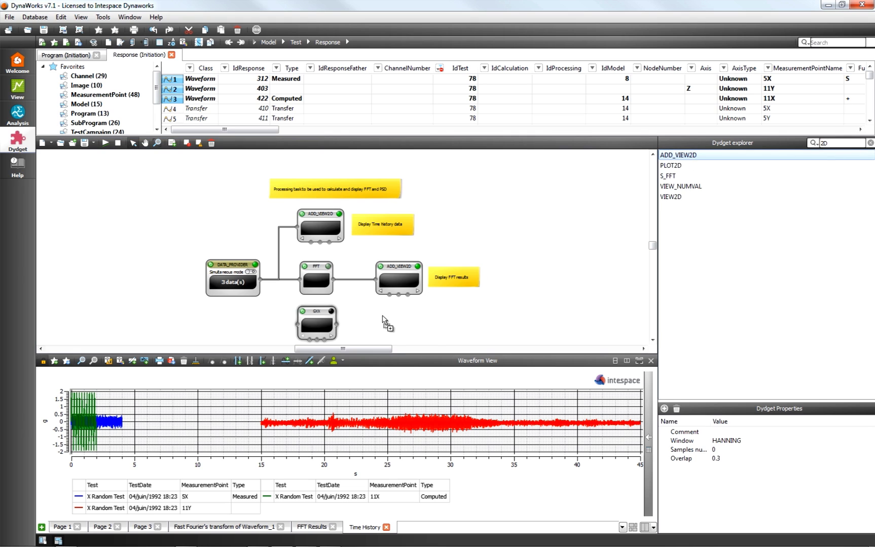
drag(384, 322, 393, 319)
drag(260, 279, 395, 332)
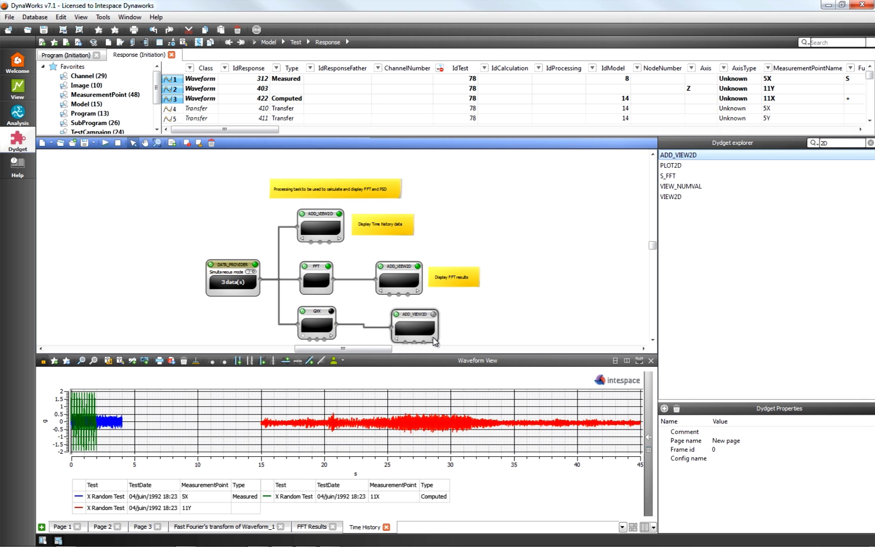
- Set the number of samples of the GXX dydget to 1024
click(314, 321)
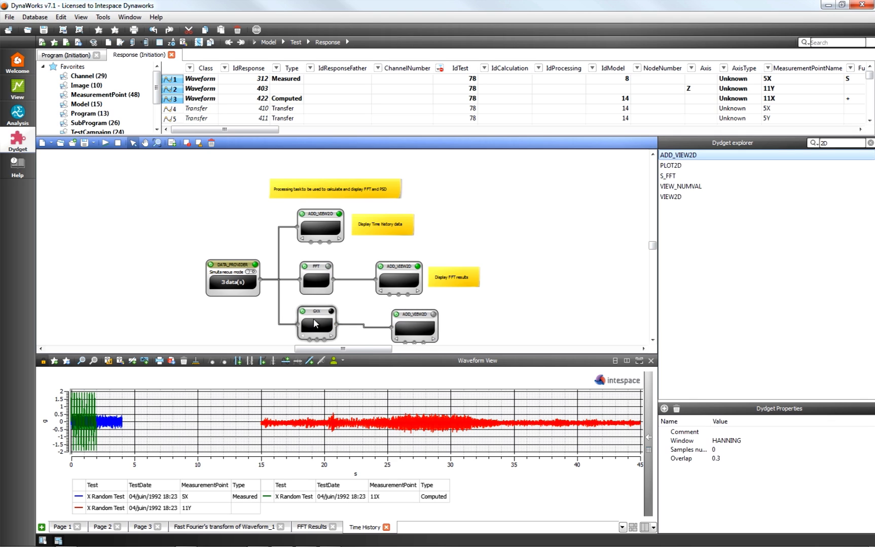
click(721, 451)
text(100)
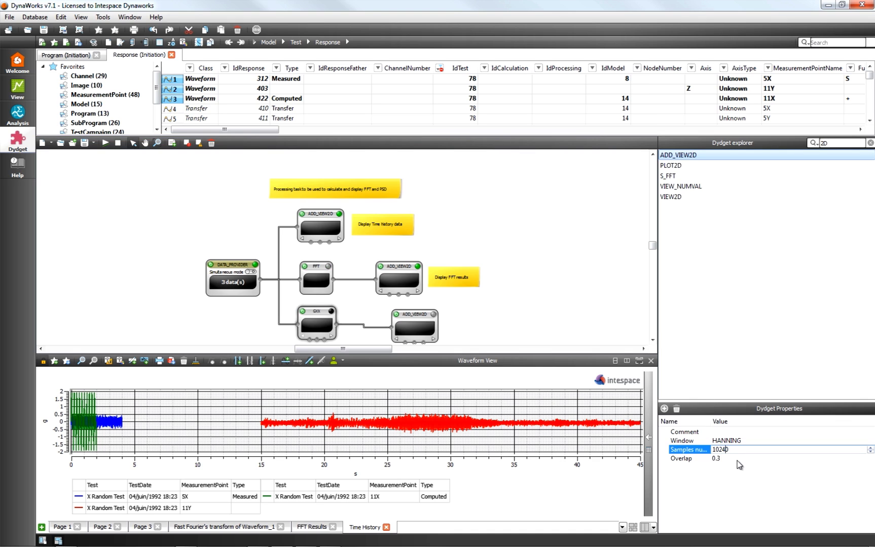
text(4)
- Set the page name to PSD and the frame id to 1 for the ADD_VIEW2D block linked to GXX
click(403, 324)
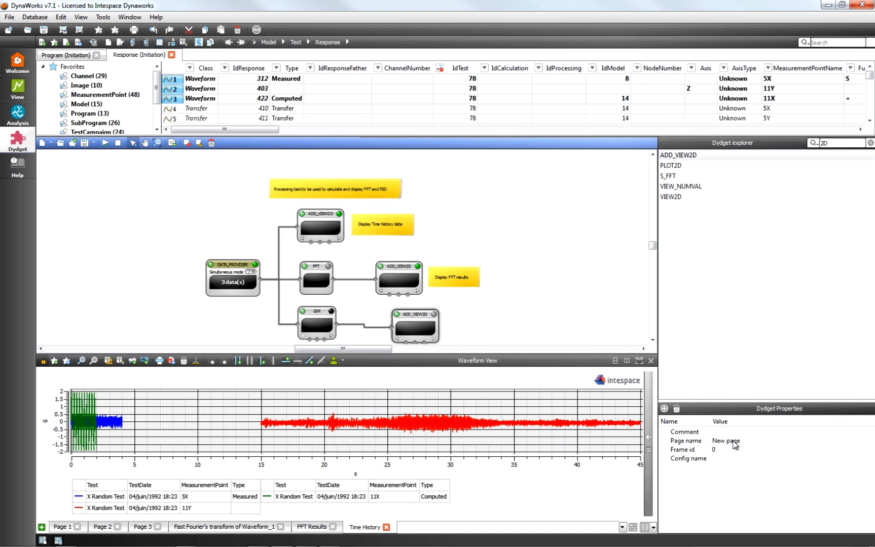
click(739, 441)
text(PSD)
click(739, 445)
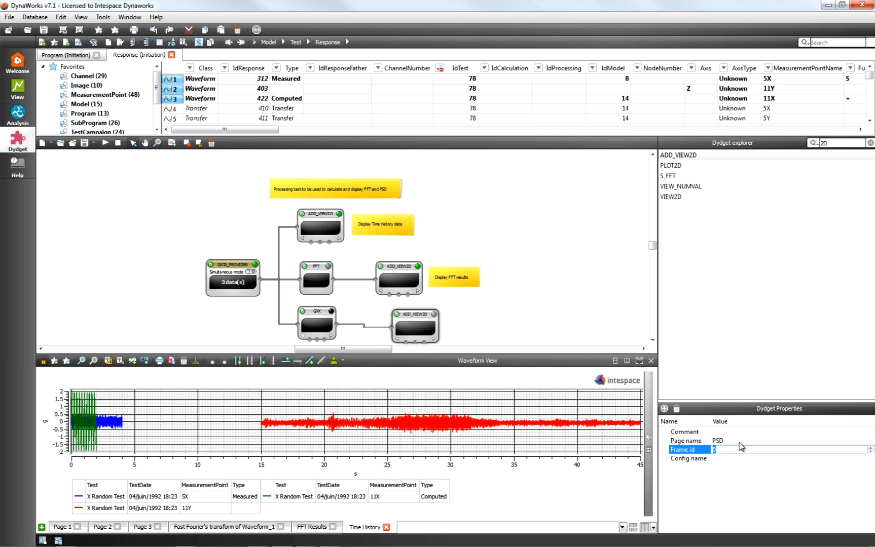
text(1)
key(Tab)
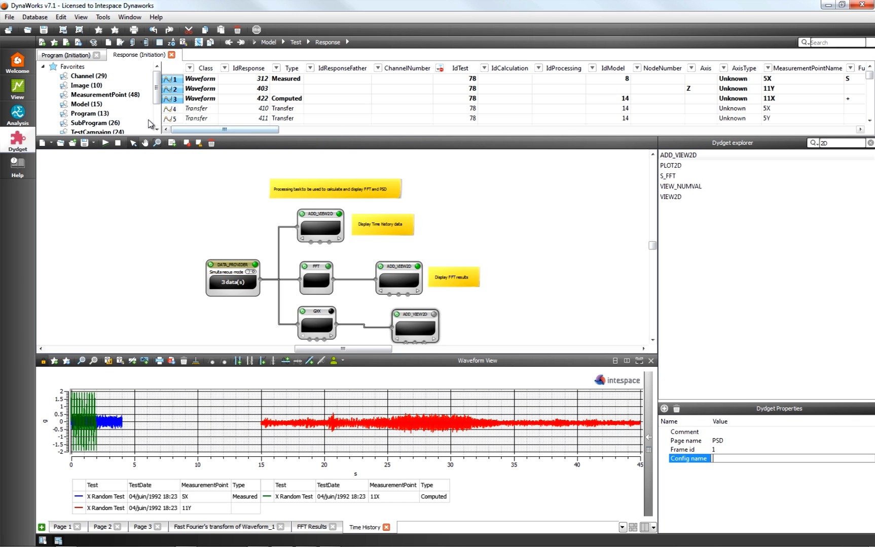
- Run the processing task, inspect the resulting PSD plot in full screen and restore the normal layout
click(106, 143)
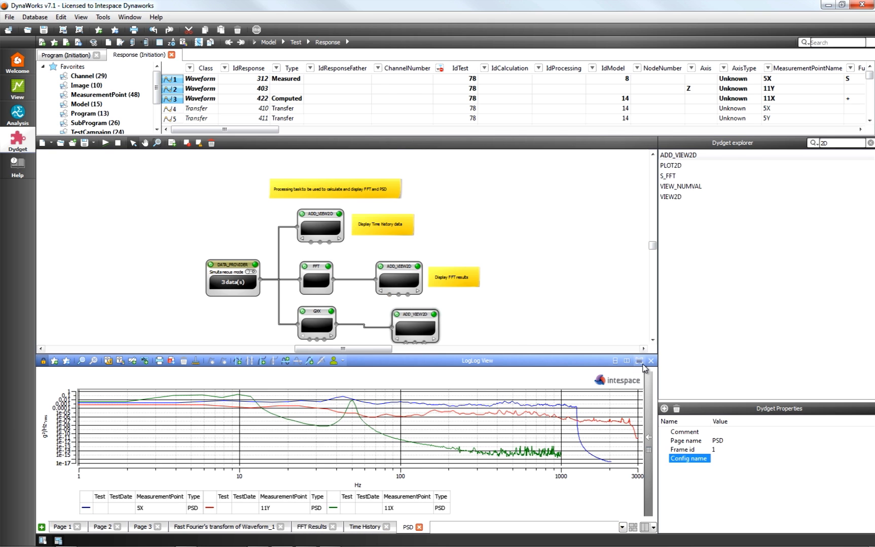
click(639, 361)
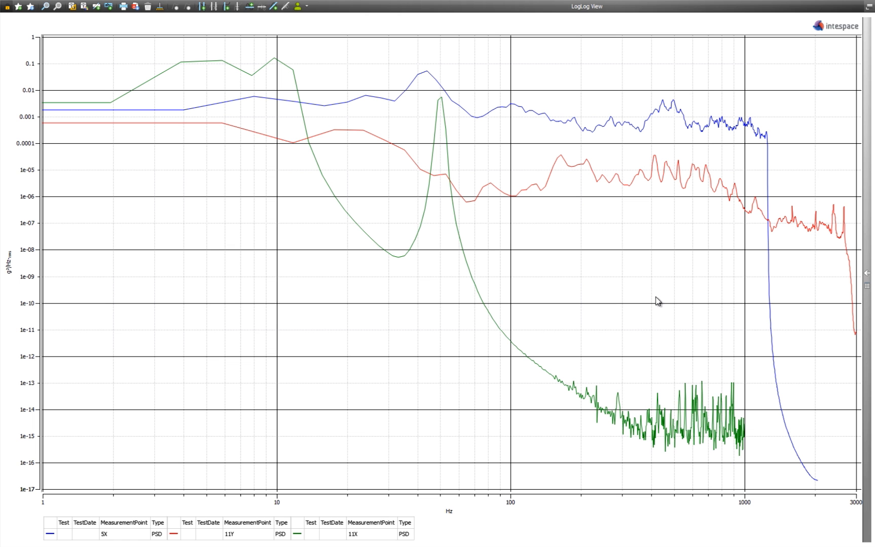
click(869, 6)
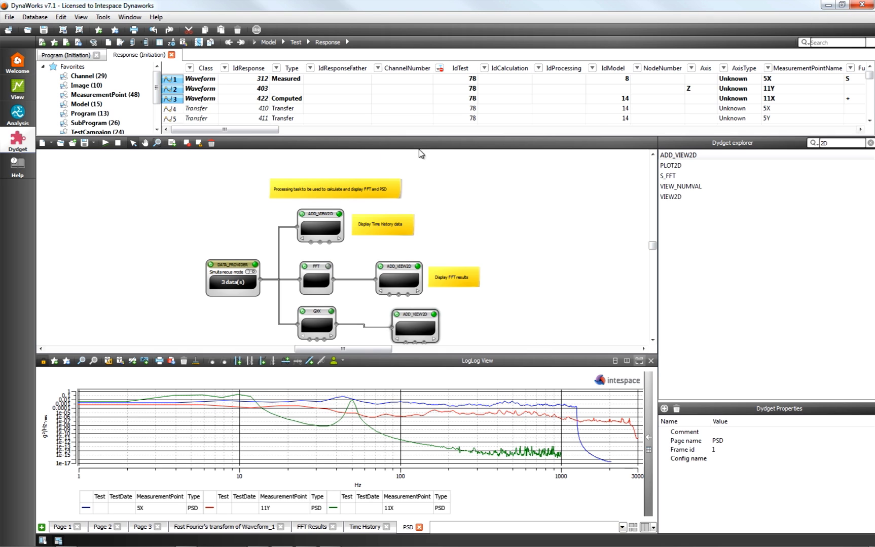
- Save the dydget project under the name Shared Sequence as a shared resource only, not as a personal one
click(93, 143)
click(102, 157)
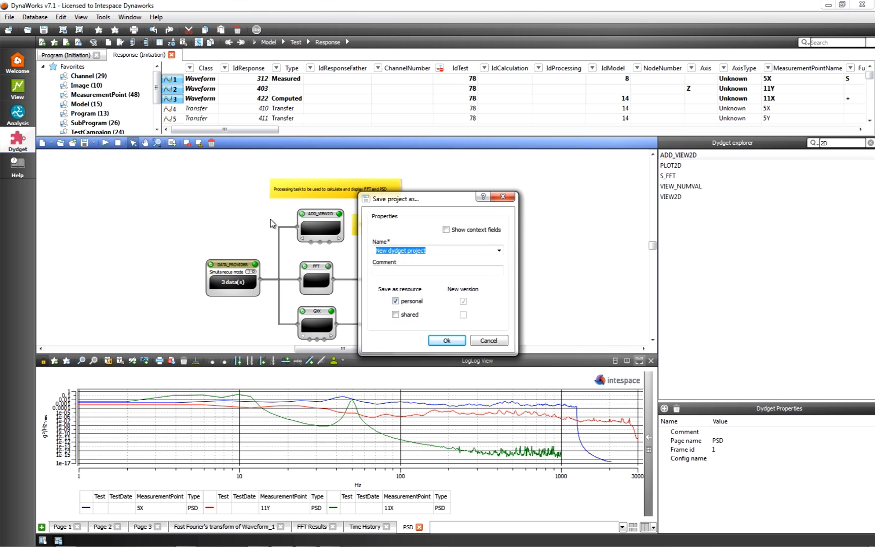
click(408, 314)
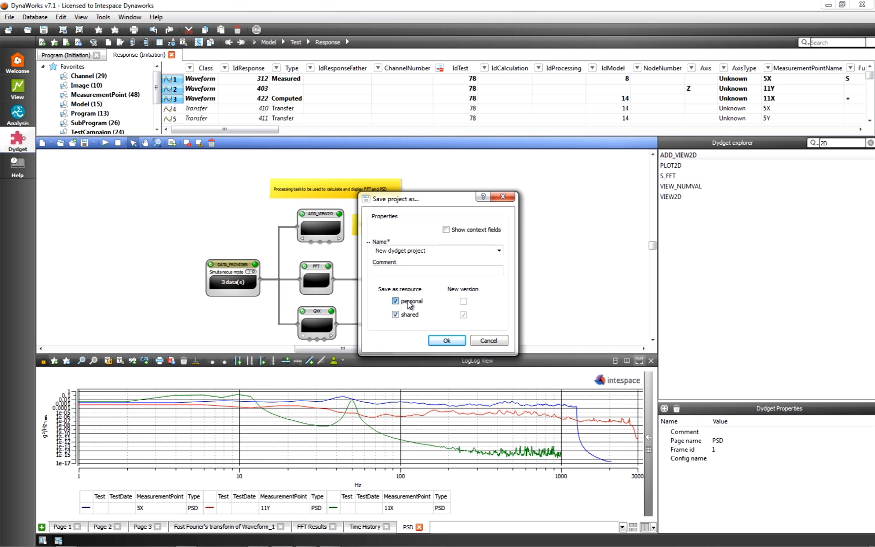
click(410, 302)
click(437, 251)
drag(437, 251, 358, 256)
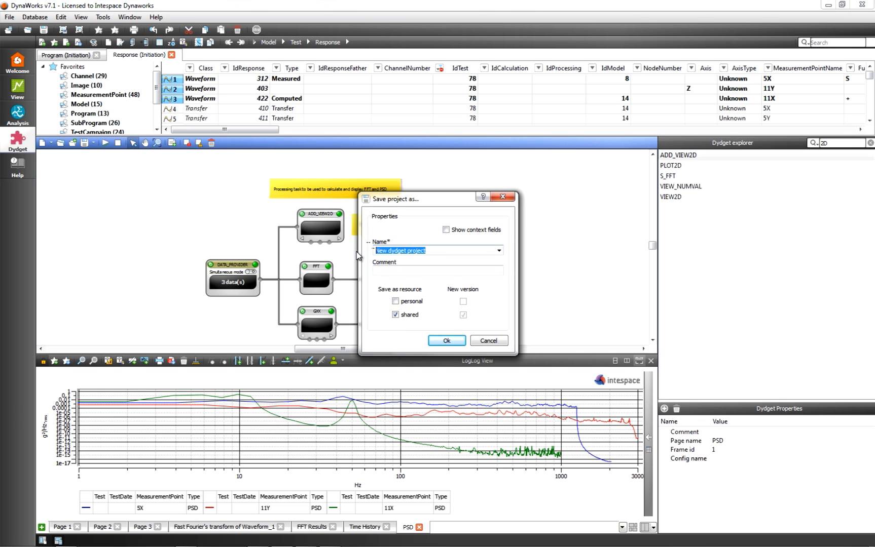
text(Shared Sequence)
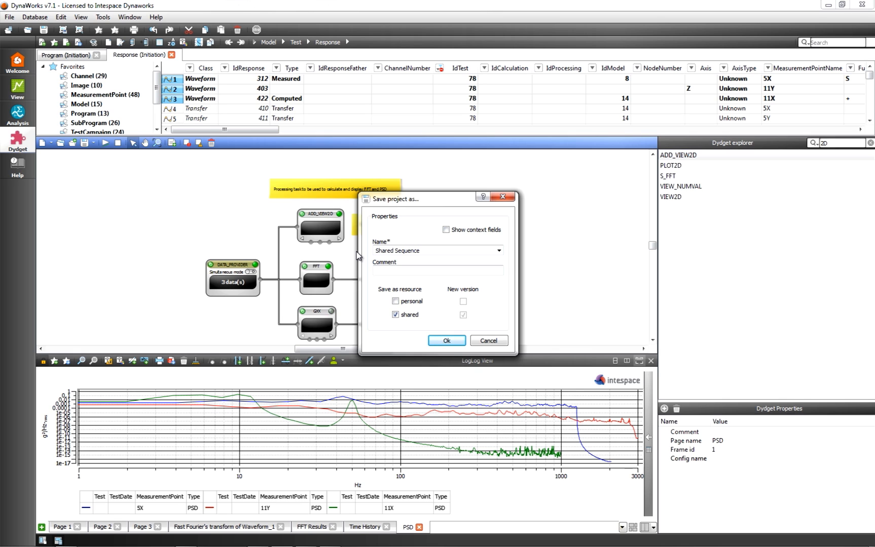
click(446, 341)
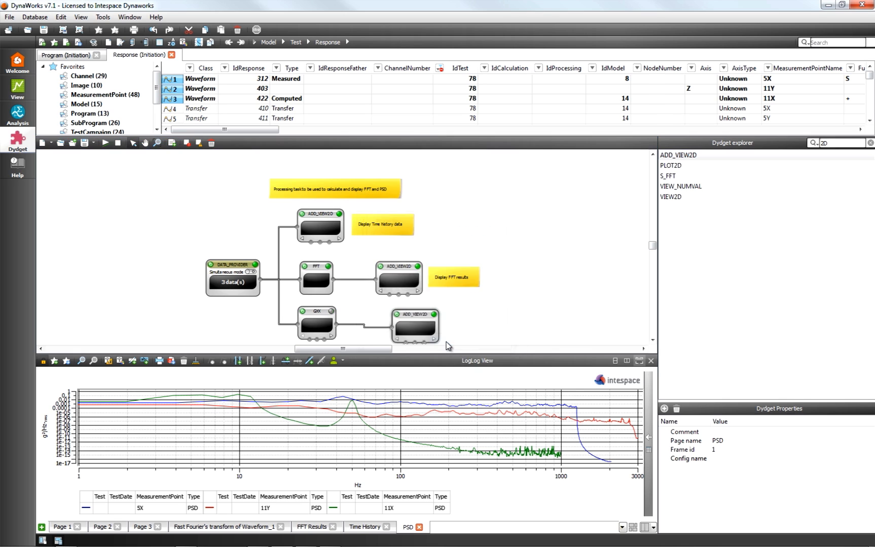
- Open the Shared Sequence project from the shared resources
click(61, 143)
click(448, 296)
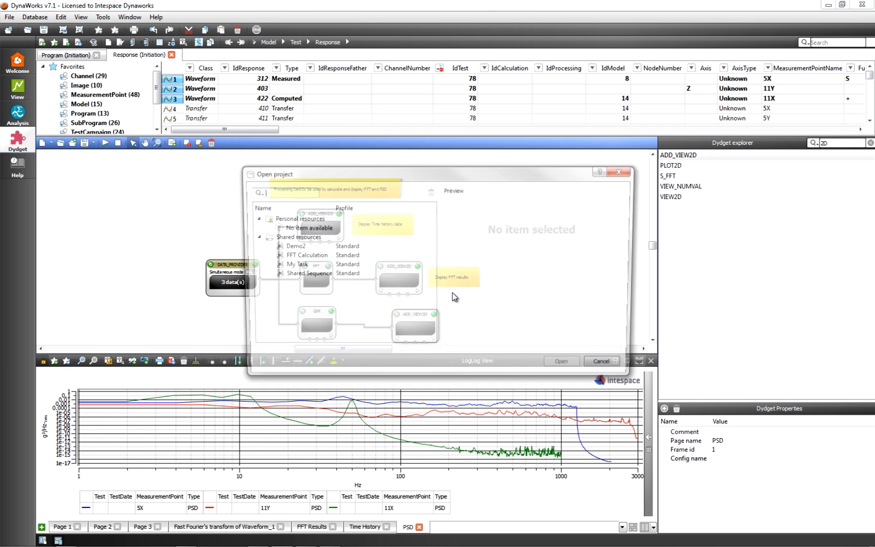
click(299, 275)
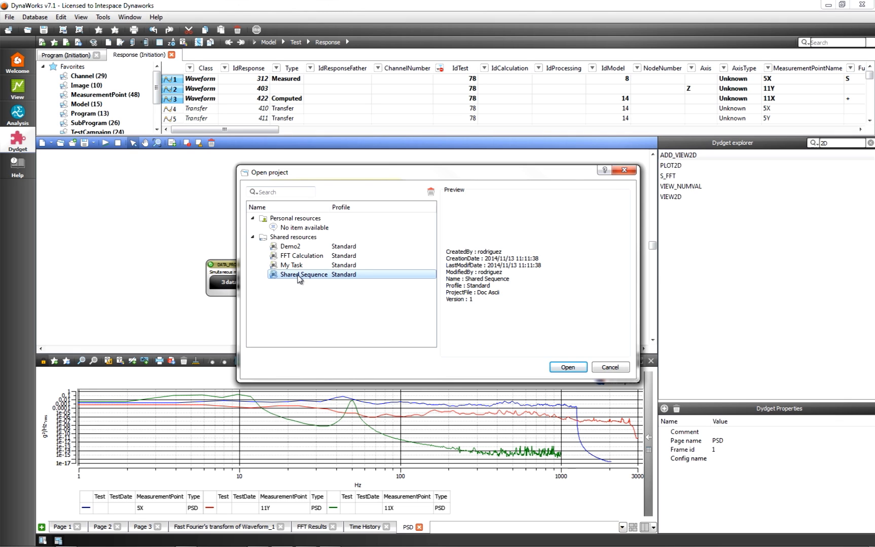
double_click(298, 276)
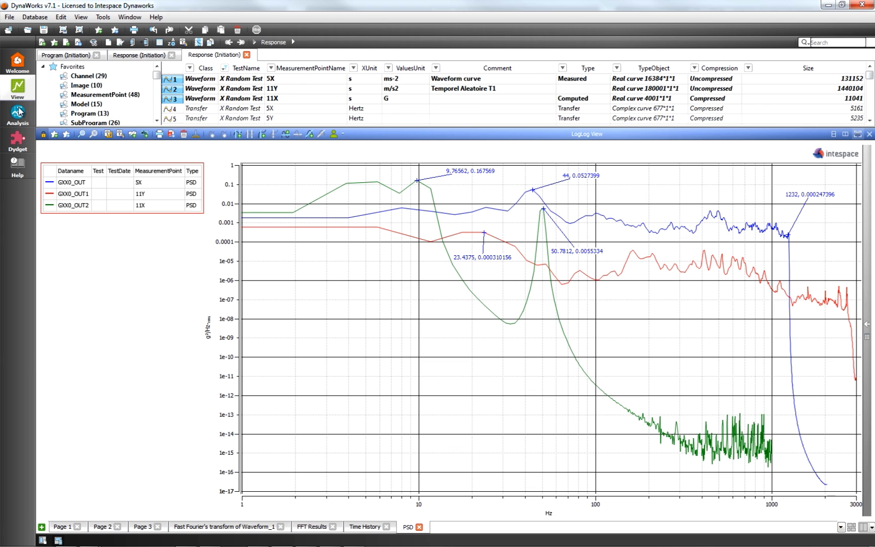
- Look at the Analysis workspace with its console and macros, and return to the Dydget workspace
click(19, 114)
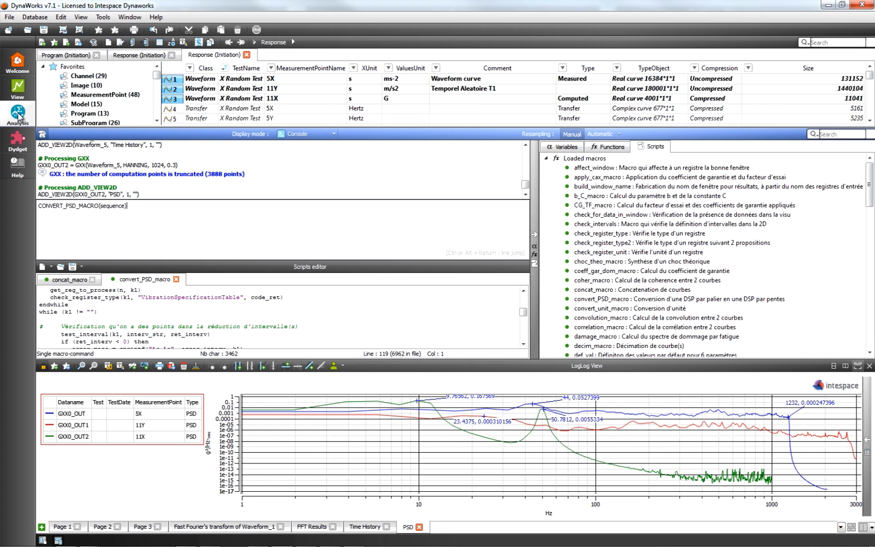
click(16, 143)
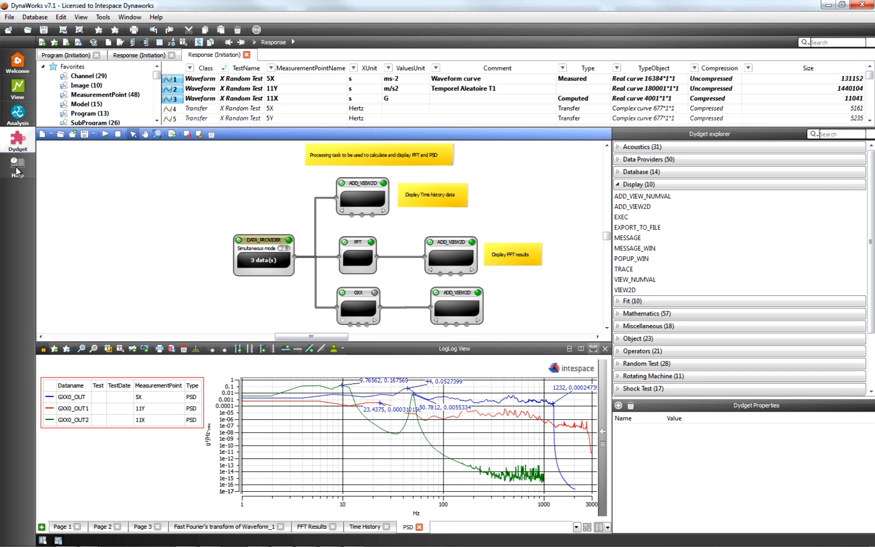